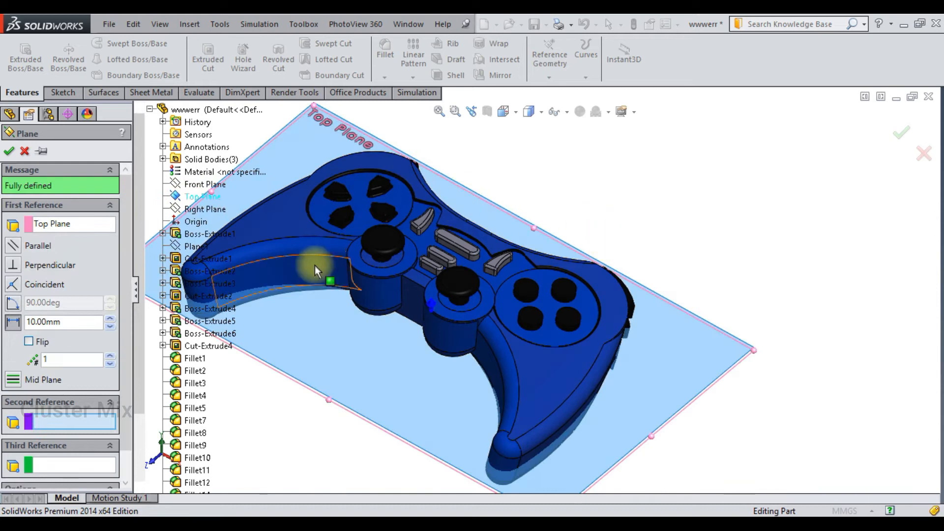
# Create a reference plane offset 240 mm from the Top Plane
pyautogui.click(109, 319)
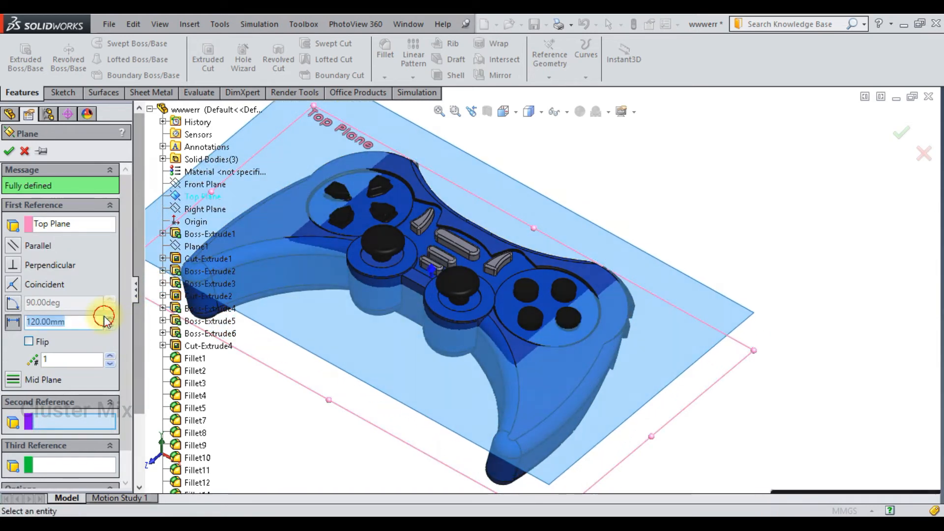
pyautogui.click(109, 318)
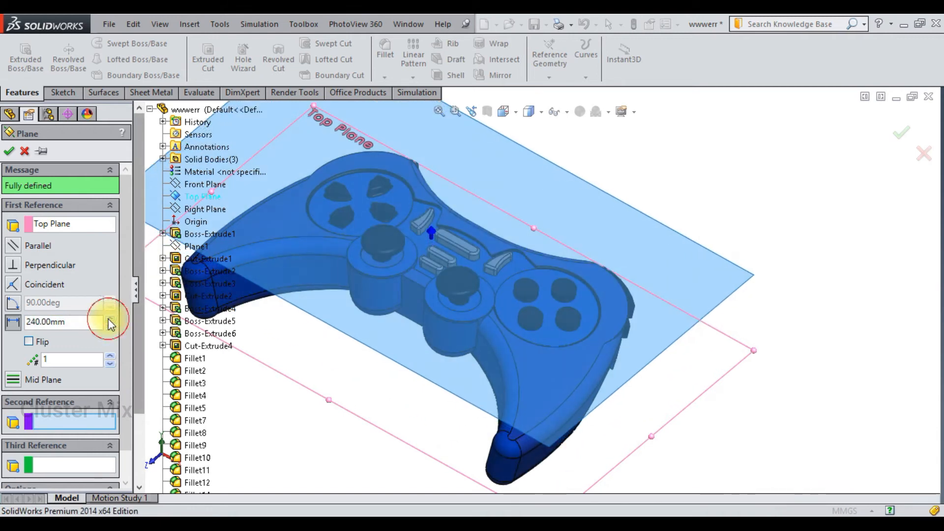
pyautogui.click(10, 151)
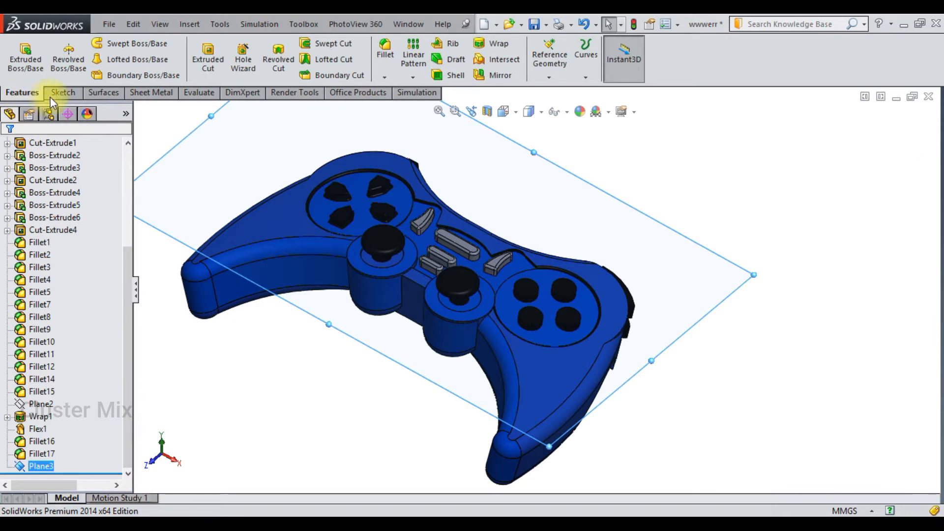
# Start a new sketch on the offset plane and view the controller squarely from above
pyautogui.click(54, 95)
pyautogui.click(19, 53)
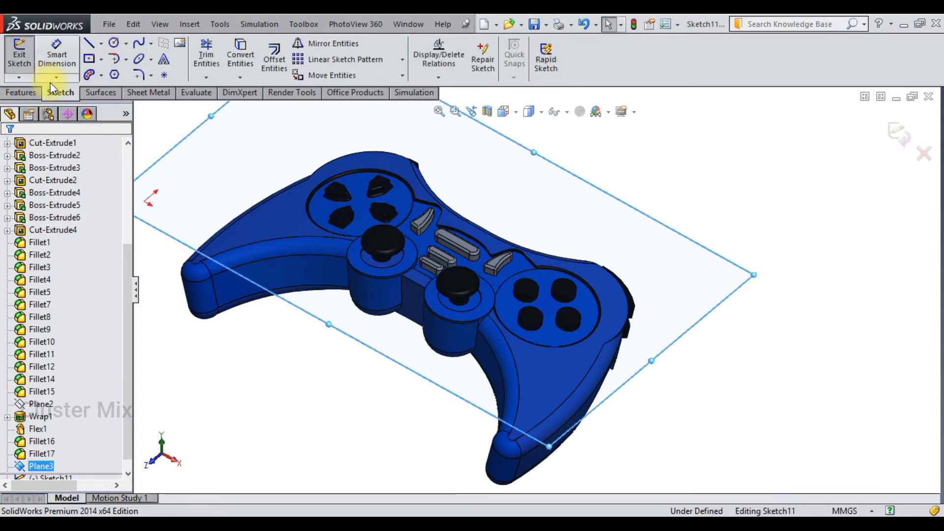
pyautogui.press('space')
pyautogui.click(359, 443)
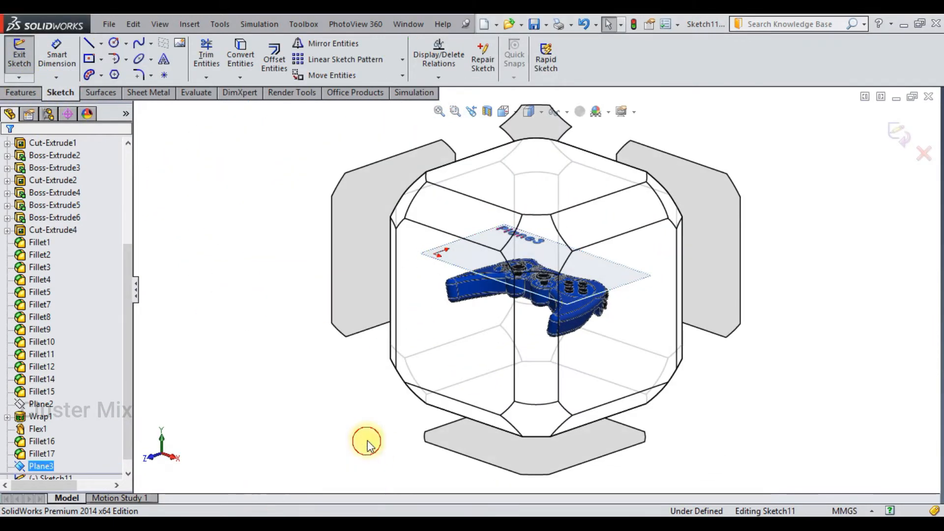
pyautogui.click(884, 302)
pyautogui.scroll(-3, 609, 243)
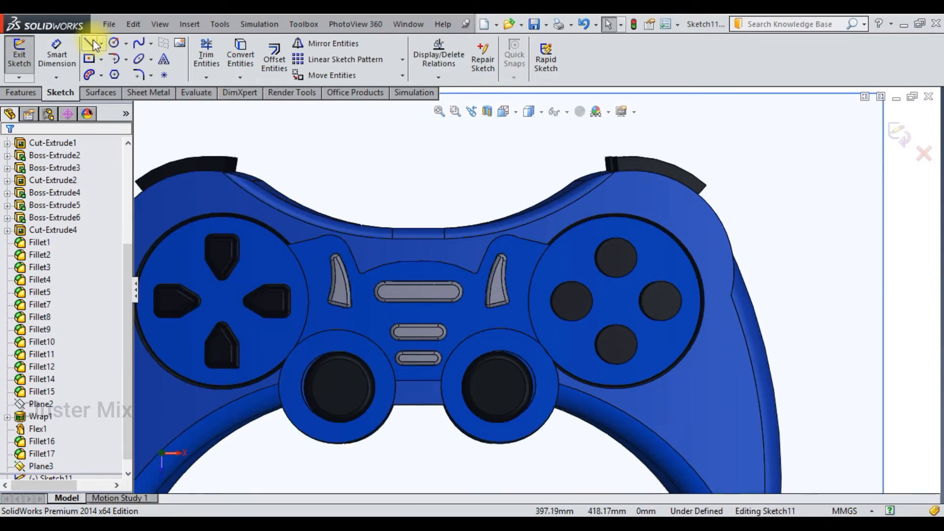
# Add the sketch text "1" with a 25 mm font height instead of the document font, positioned over the upper round button
pyautogui.click(165, 60)
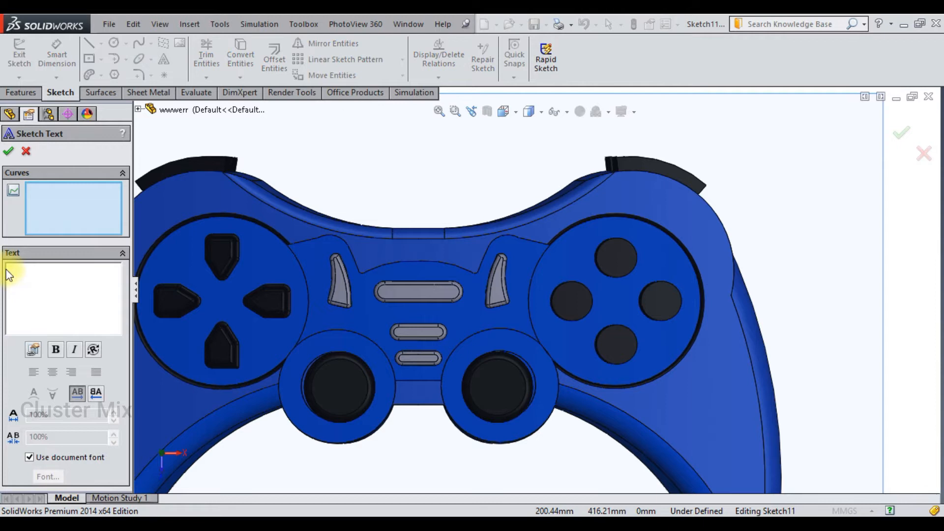
pyautogui.click(14, 266)
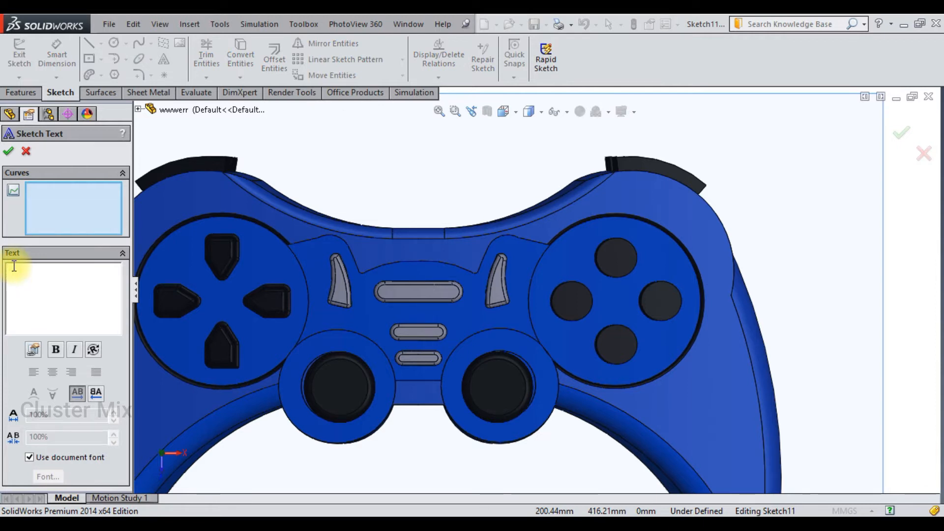
pyautogui.write('1')
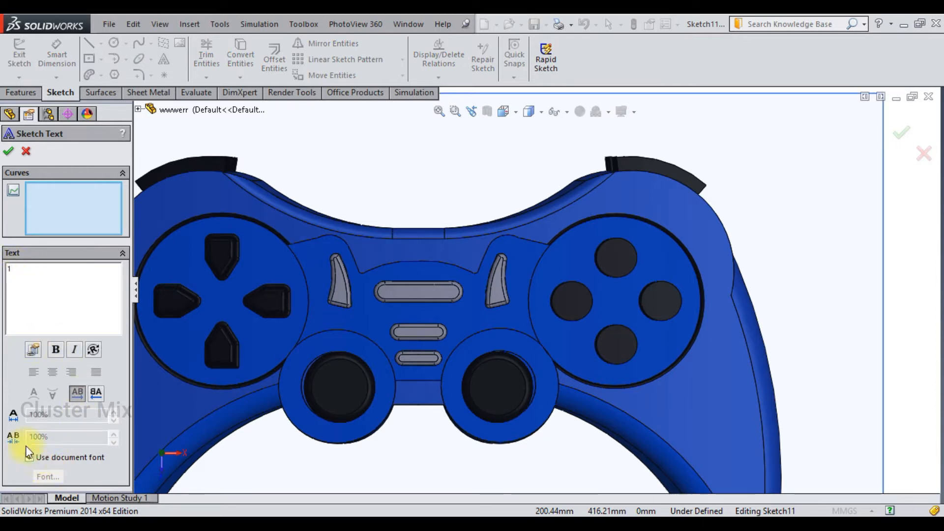
pyautogui.click(28, 458)
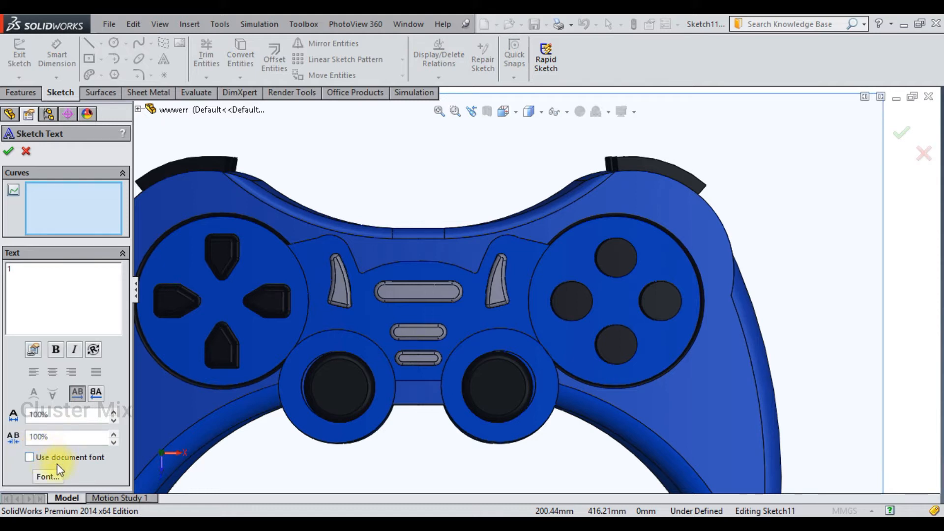
pyautogui.click(46, 476)
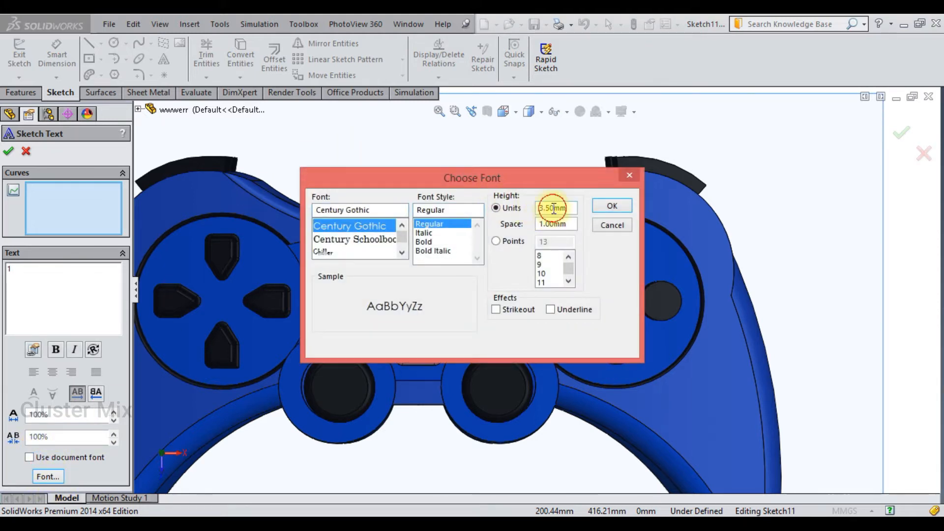
pyautogui.click(550, 208)
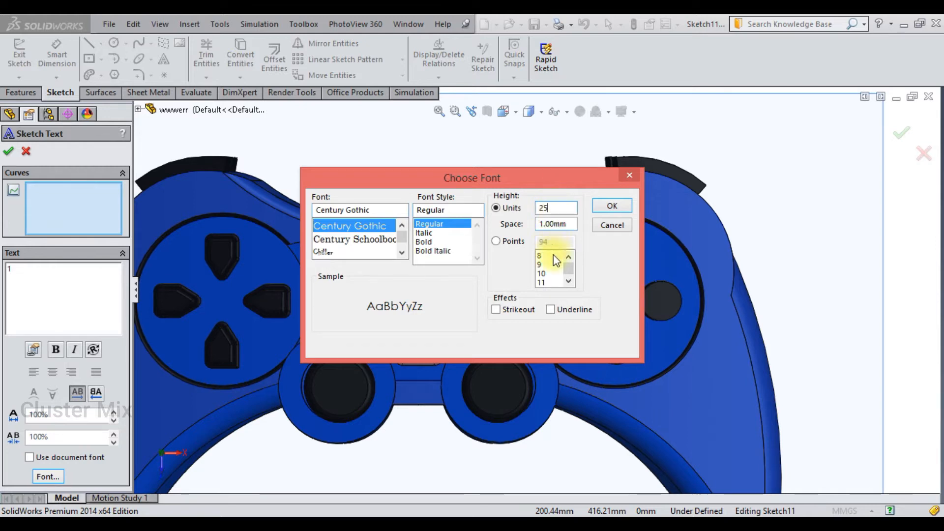
pyautogui.click(614, 206)
pyautogui.scroll(-5, 604, 212)
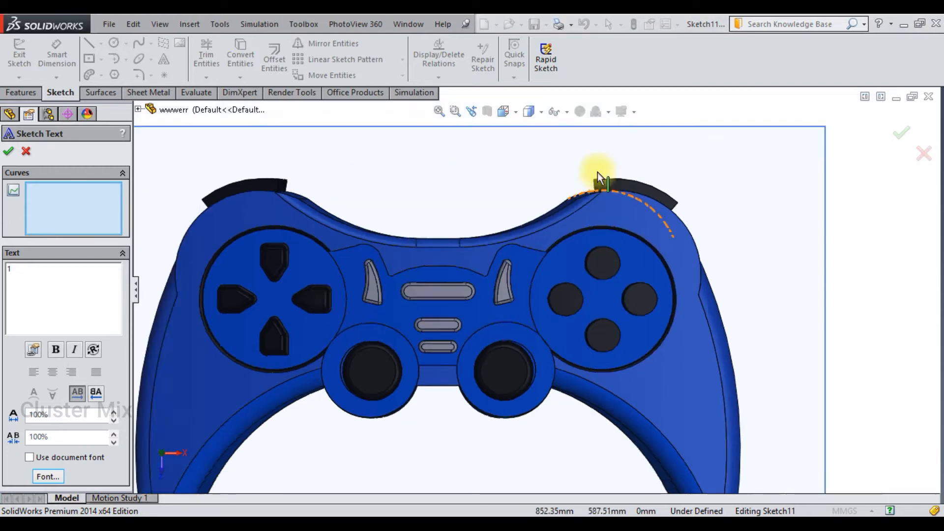
pyautogui.click(848, 191)
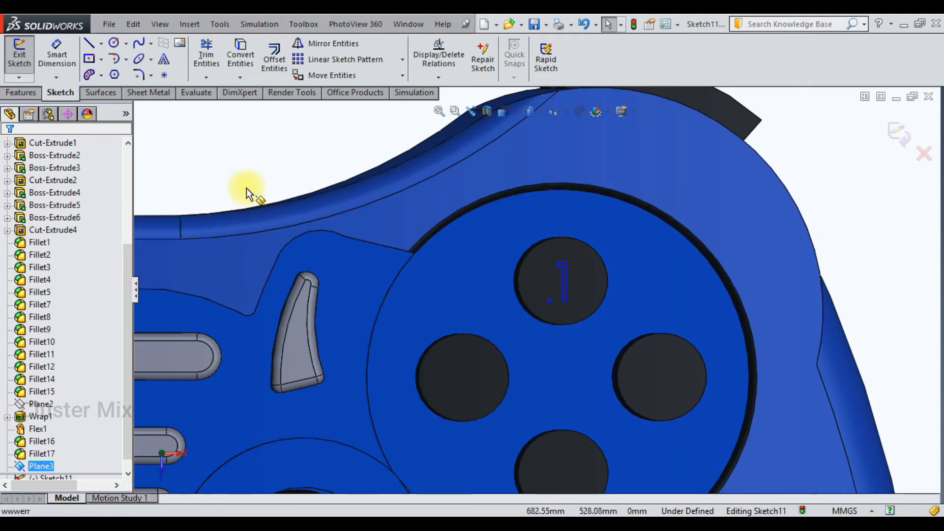
# Add the sketch text "2" over the right round button, in a custom font height matching the "1"
pyautogui.scroll(2, 375, 116)
pyautogui.click(167, 61)
pyautogui.click(587, 305)
pyautogui.click(67, 285)
pyautogui.write('2')
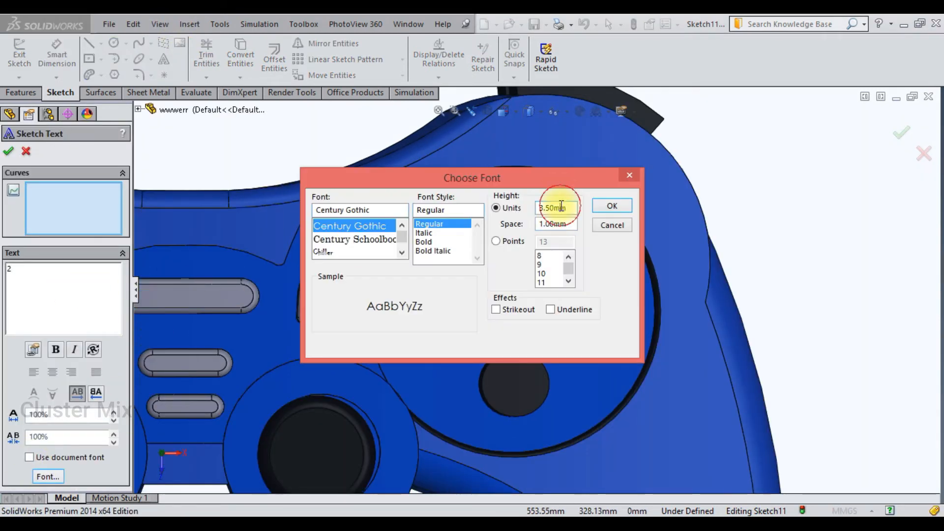
pyautogui.click(607, 205)
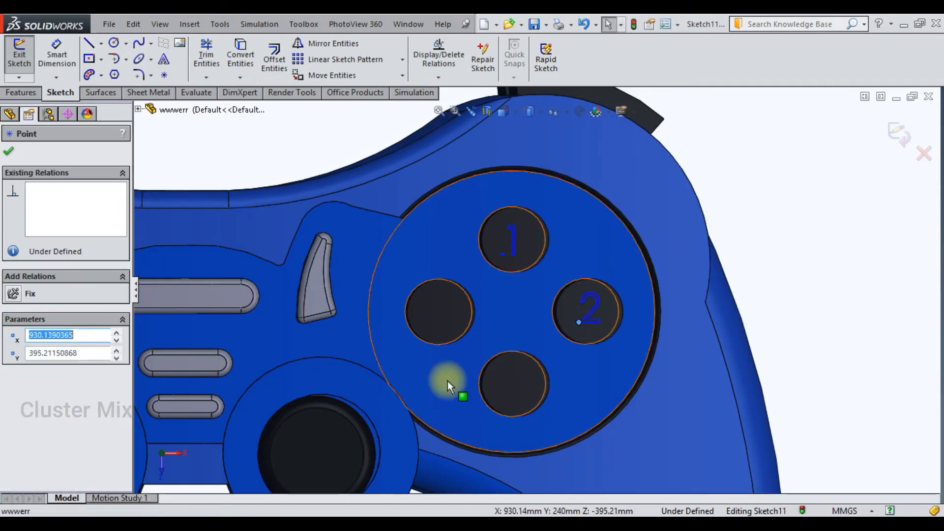
# Add the sketch text "3" with a 25 mm font height and position it over the lower round button
pyautogui.click(19, 282)
pyautogui.write('3')
pyautogui.click(8, 151)
pyautogui.click(521, 376)
pyautogui.click(164, 59)
pyautogui.click(530, 390)
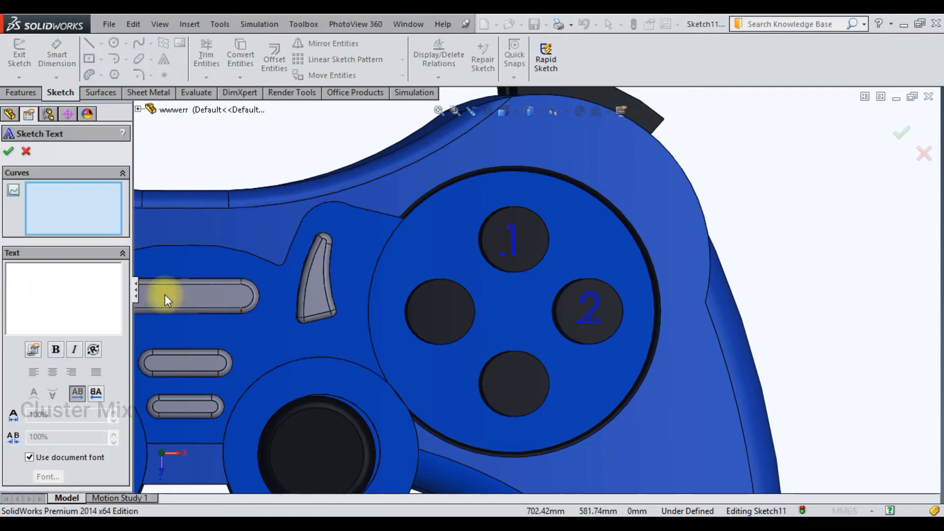
pyautogui.click(49, 287)
pyautogui.write('3')
pyautogui.click(45, 476)
pyautogui.doubleClick(550, 208)
pyautogui.write('25')
pyautogui.click(609, 205)
pyautogui.click(7, 152)
pyautogui.moveTo(531, 389); pyautogui.dragTo(503, 401)
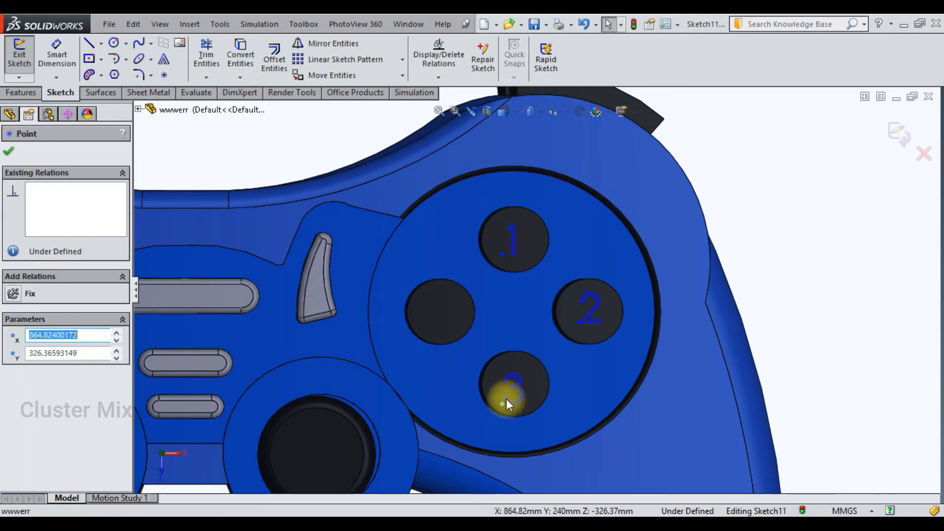
# Add the sketch text "4" in a custom font height matching the other digits and move it onto the left round button
pyautogui.scroll(-3, 506, 399)
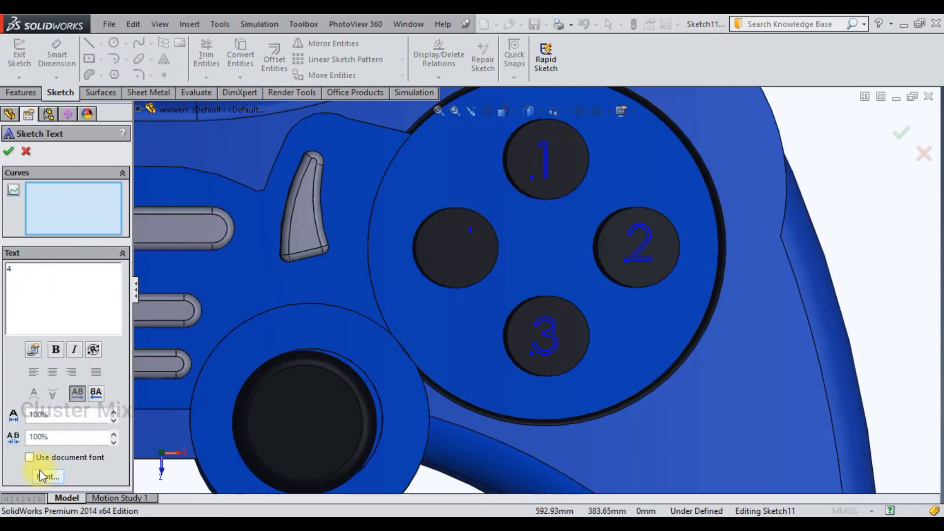
pyautogui.click(45, 475)
pyautogui.click(609, 205)
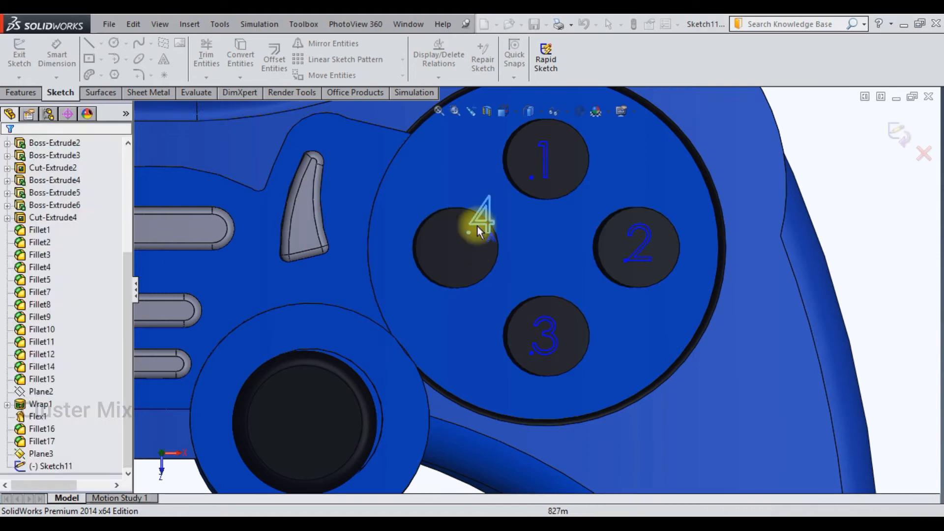
pyautogui.click(481, 217)
pyautogui.click(819, 184)
pyautogui.scroll(3, 547, 295)
pyautogui.scroll(-2, 554, 269)
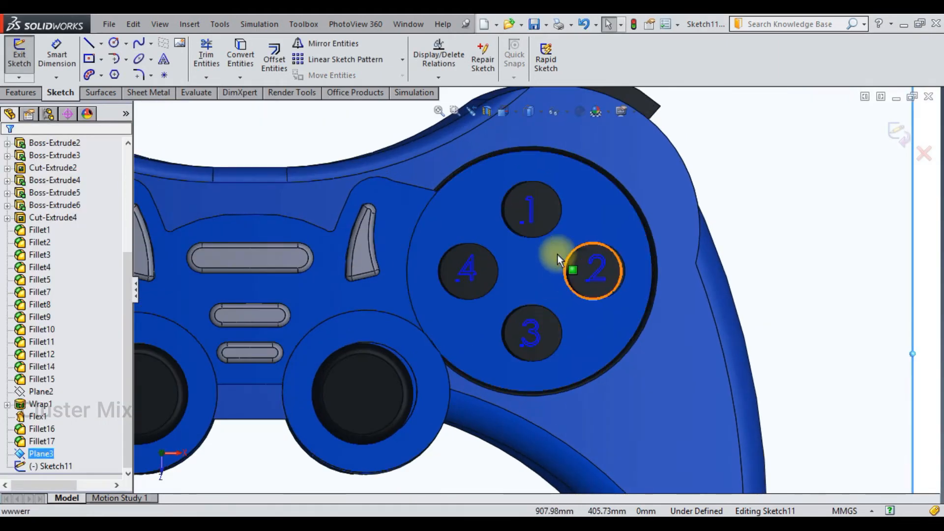
# Finish the sketch holding the four button numbers and clear the plane selection
pyautogui.scroll(6, 579, 275)
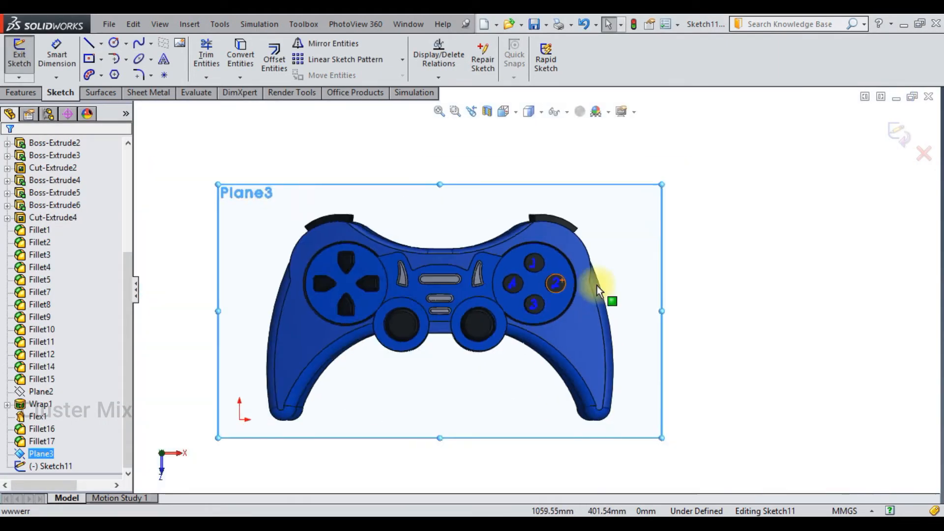
pyautogui.click(898, 132)
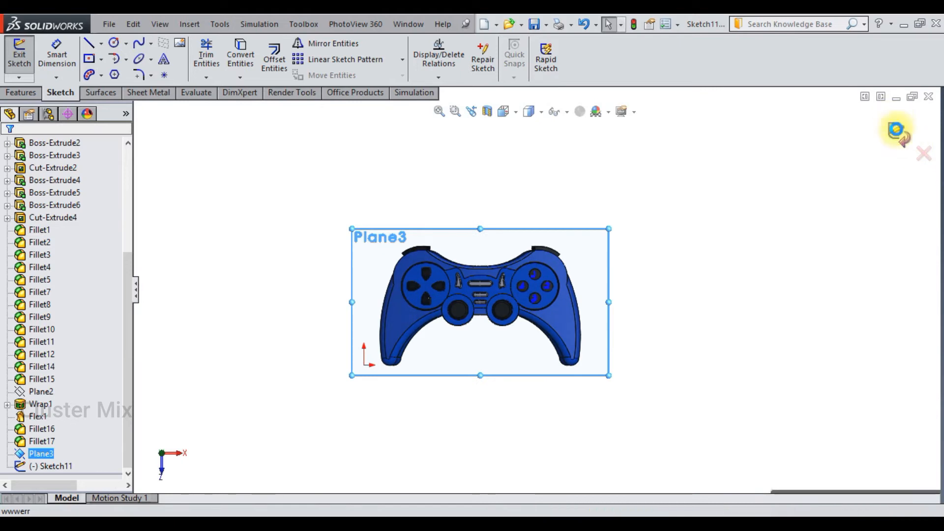
pyautogui.click(743, 213)
pyautogui.scroll(-2, 544, 338)
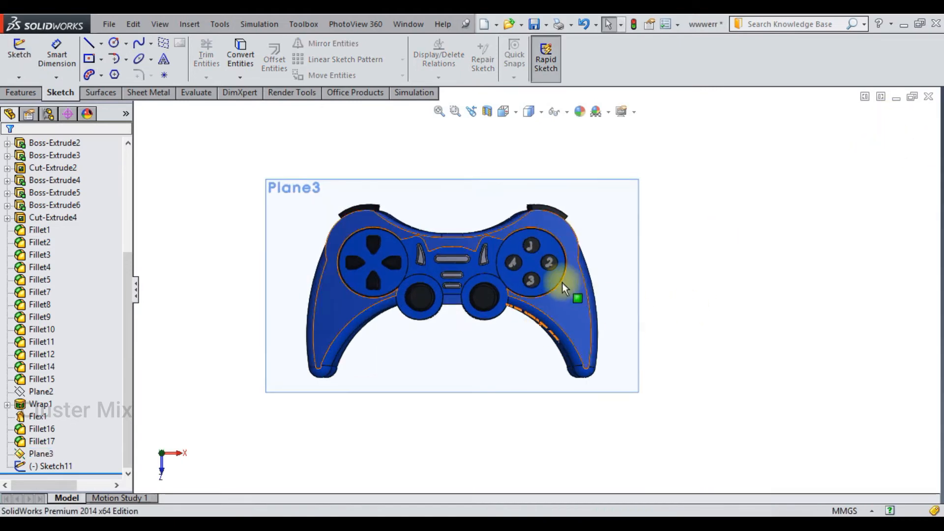
# Start a Split Line of the Projection type with Sketch11, the button numbers, as the sketch to project
pyautogui.moveTo(560, 332); pyautogui.dragTo(557, 268, button='middle')
pyautogui.moveTo(712, 331); pyautogui.dragTo(711, 376, button='middle')
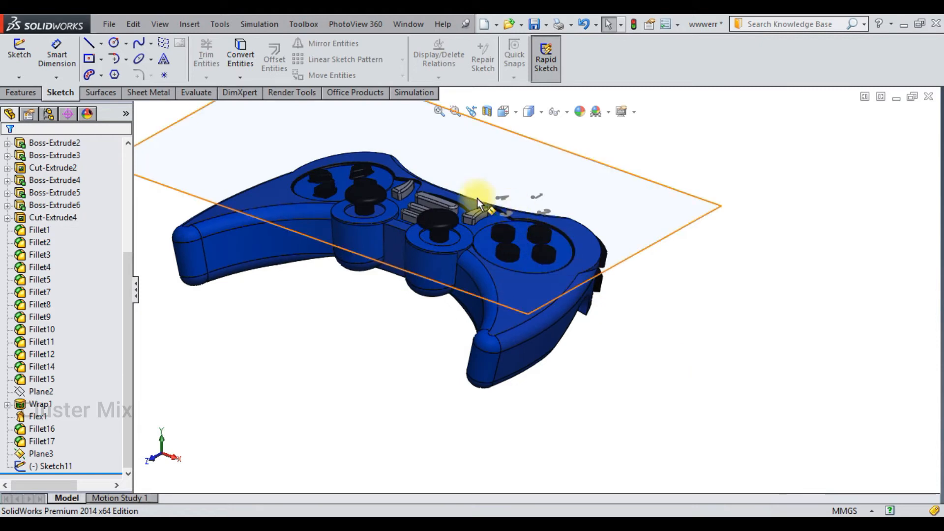
pyautogui.scroll(-2, 320, 178)
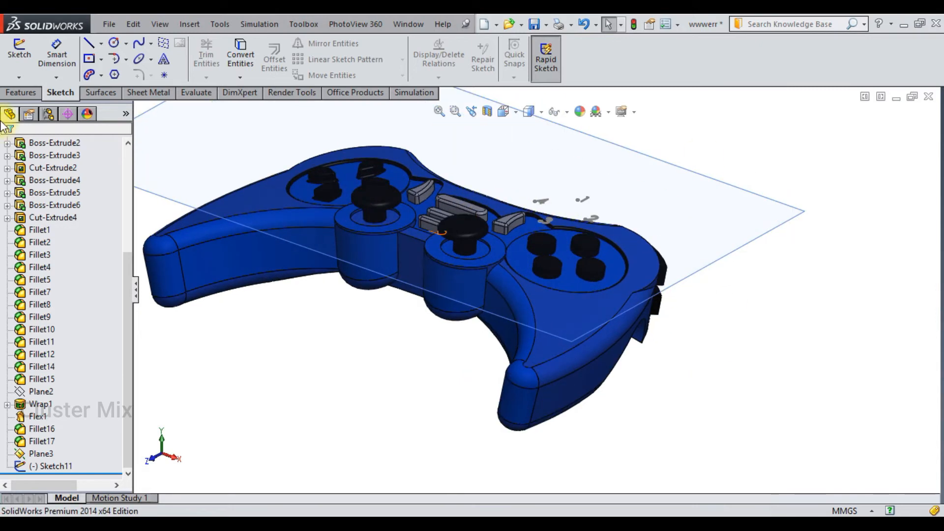
pyautogui.click(21, 93)
pyautogui.click(584, 70)
pyautogui.click(611, 90)
pyautogui.click(590, 81)
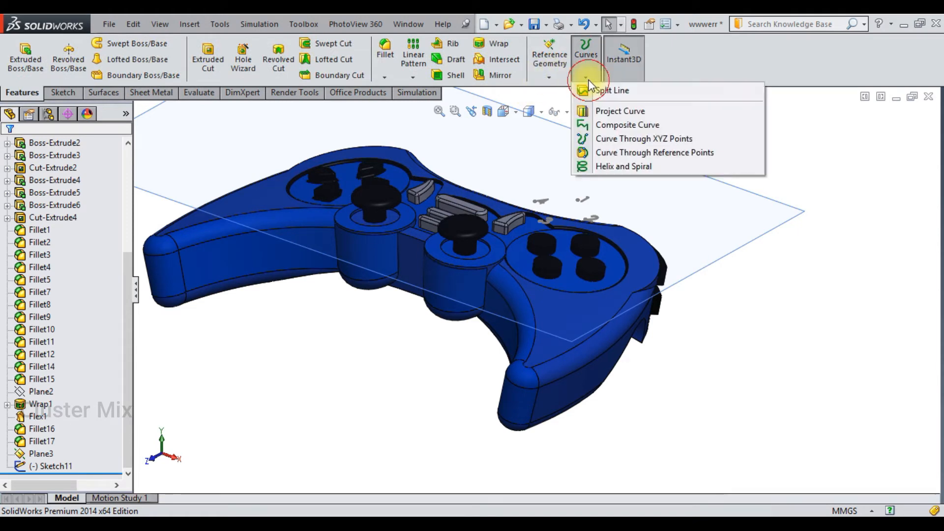
pyautogui.click(597, 92)
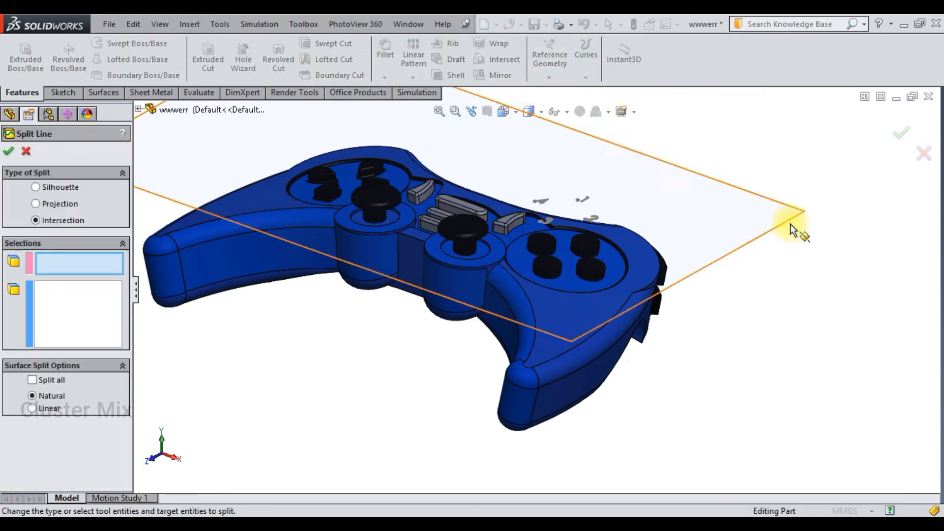
pyautogui.scroll(-3, 621, 283)
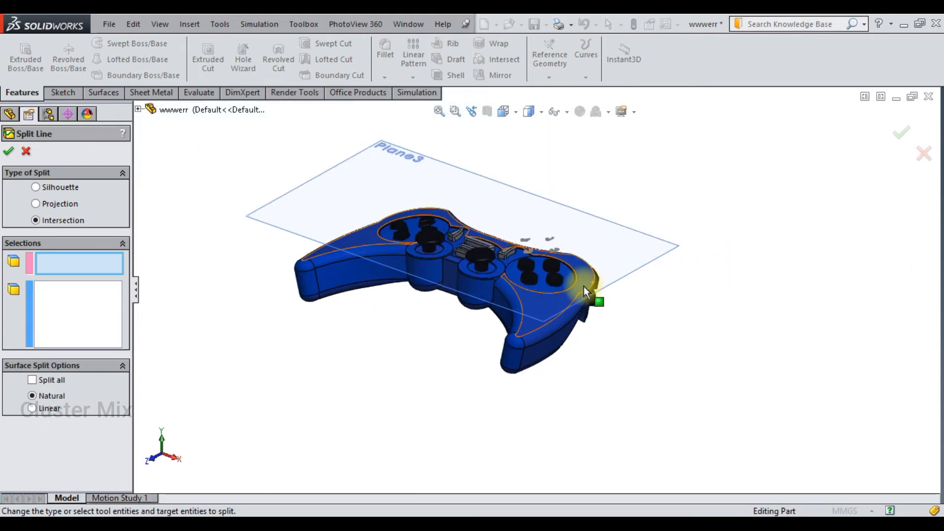
pyautogui.click(35, 204)
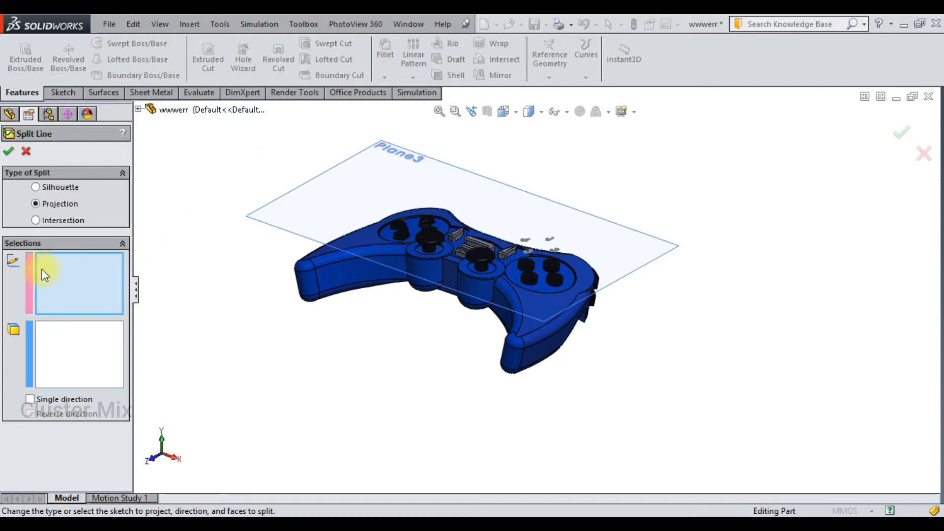
pyautogui.click(138, 108)
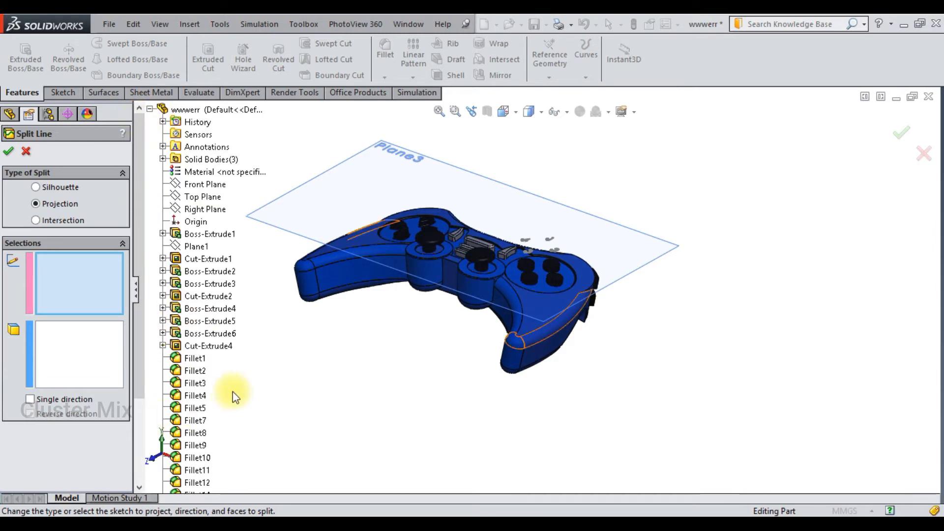
pyautogui.scroll(-3, 196, 462)
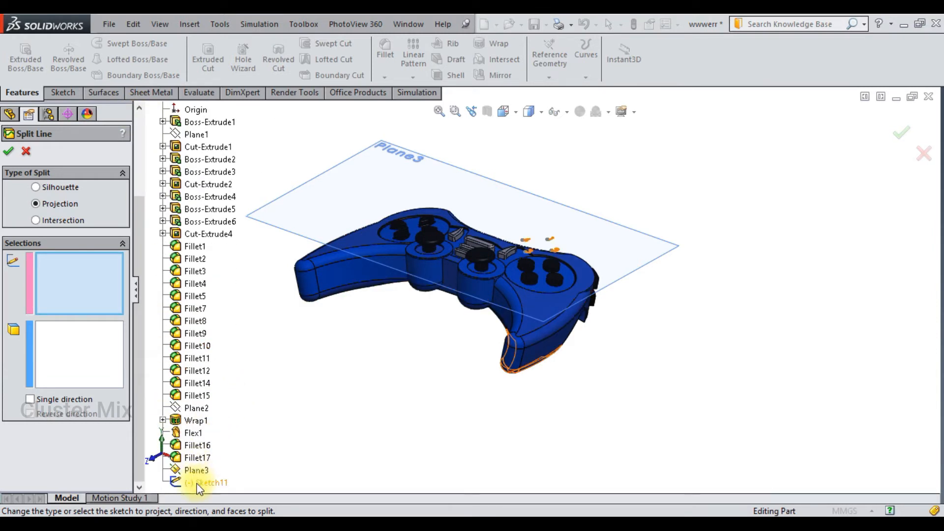
pyautogui.click(197, 484)
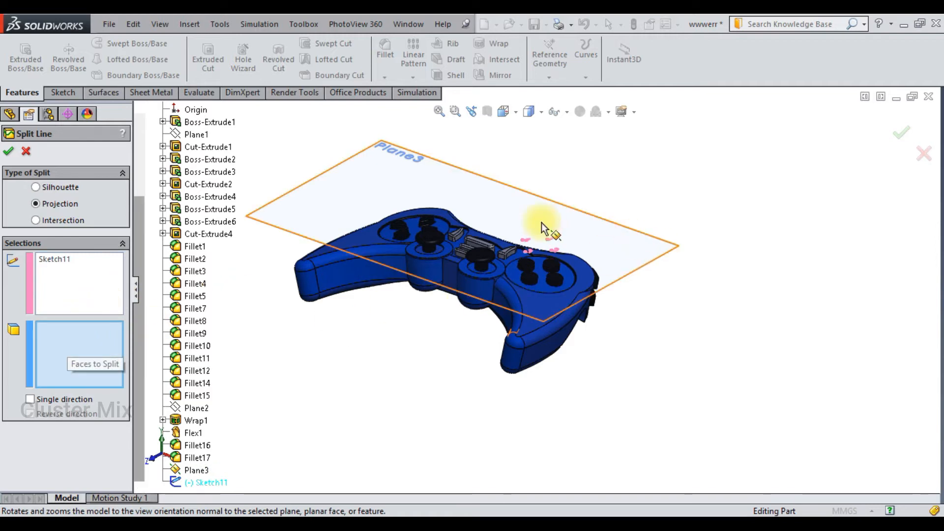
# Select the top faces of the four round buttons as the faces to split and finish the projected split line
pyautogui.scroll(-3, 548, 268)
pyautogui.scroll(-2, 548, 267)
pyautogui.click(568, 300)
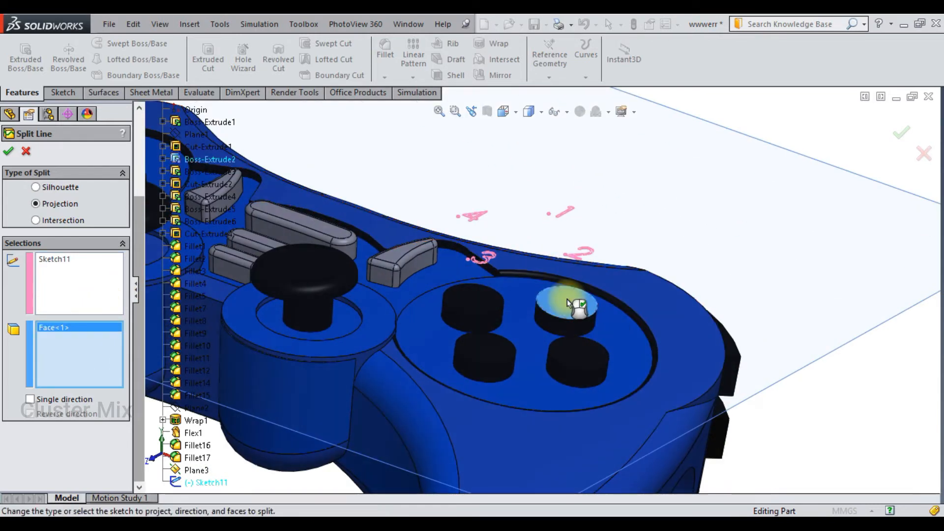
pyautogui.click(580, 347)
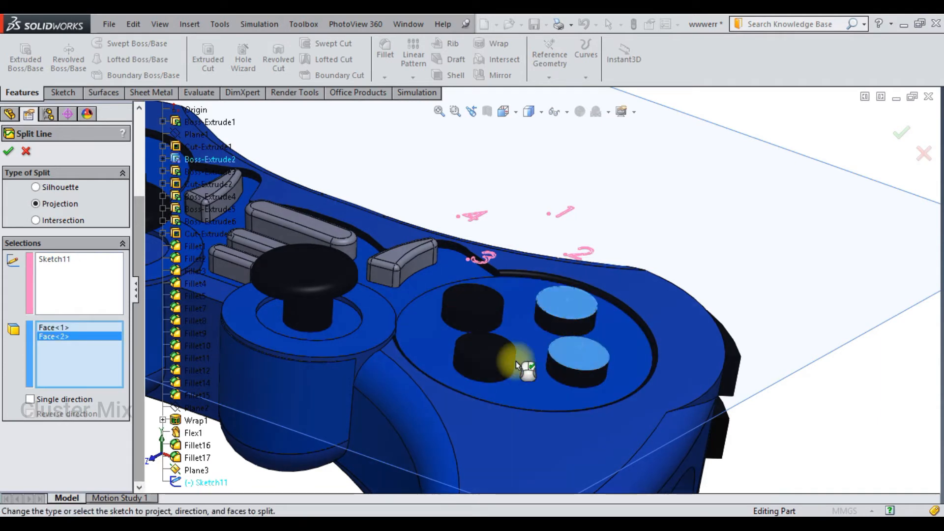
pyautogui.click(476, 343)
pyautogui.click(467, 303)
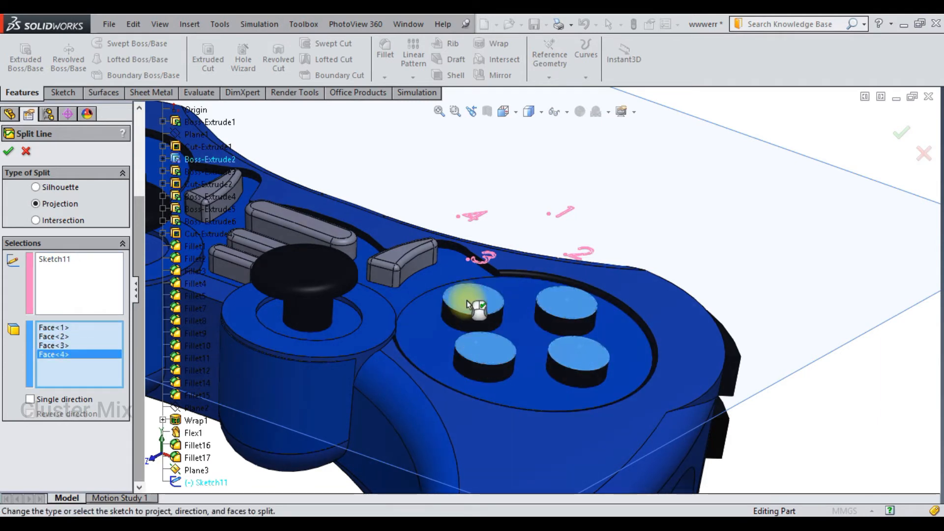
pyautogui.click(9, 154)
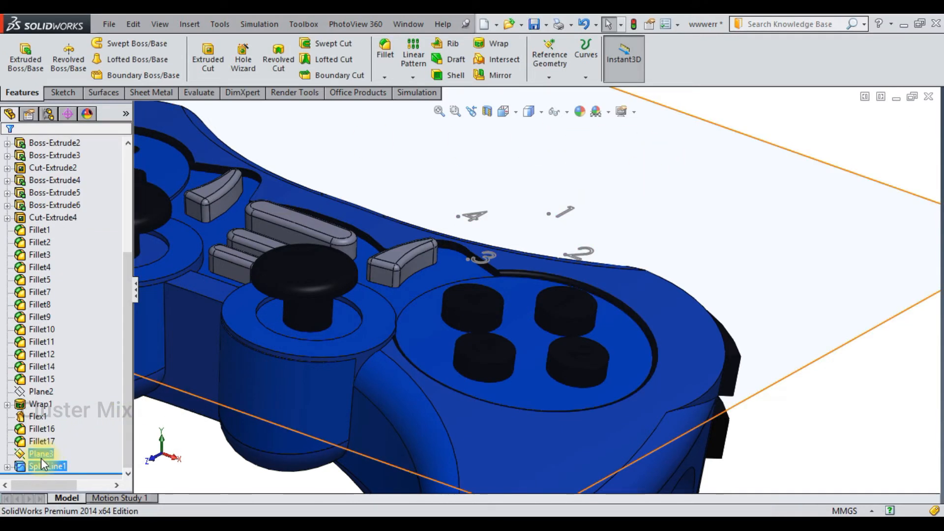
# Open the face appearance for editing on the split face of the number 1
pyautogui.click(677, 242)
pyautogui.scroll(3, 677, 242)
pyautogui.scroll(-7, 563, 305)
pyautogui.scroll(-3, 541, 270)
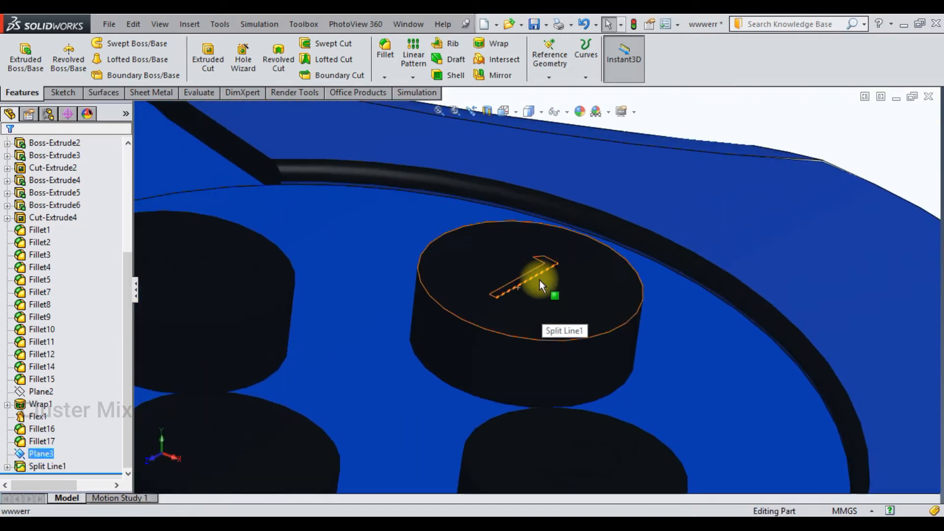
pyautogui.scroll(-4, 543, 270)
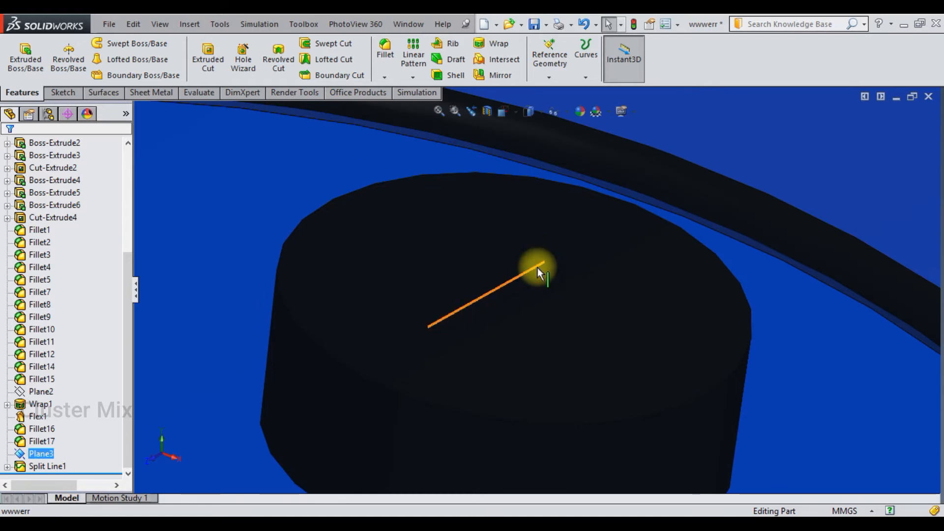
pyautogui.click(537, 270)
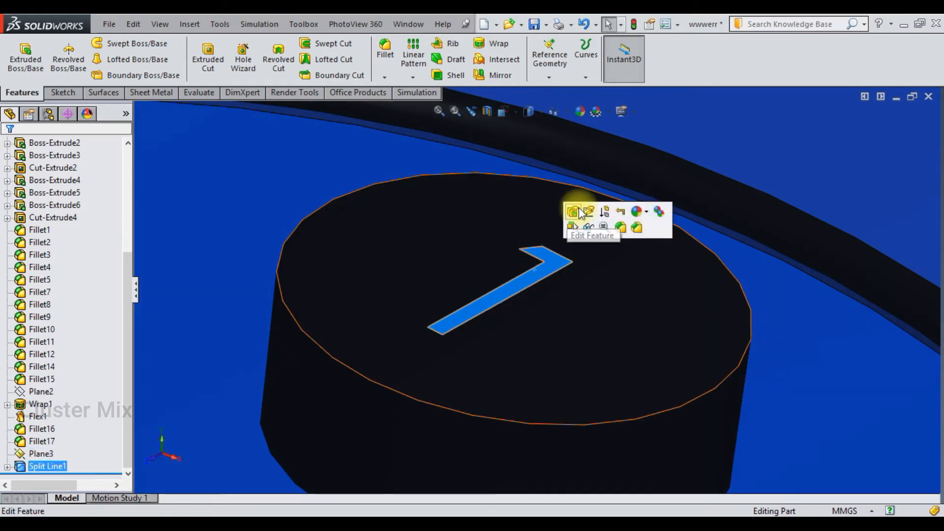
pyautogui.click(649, 212)
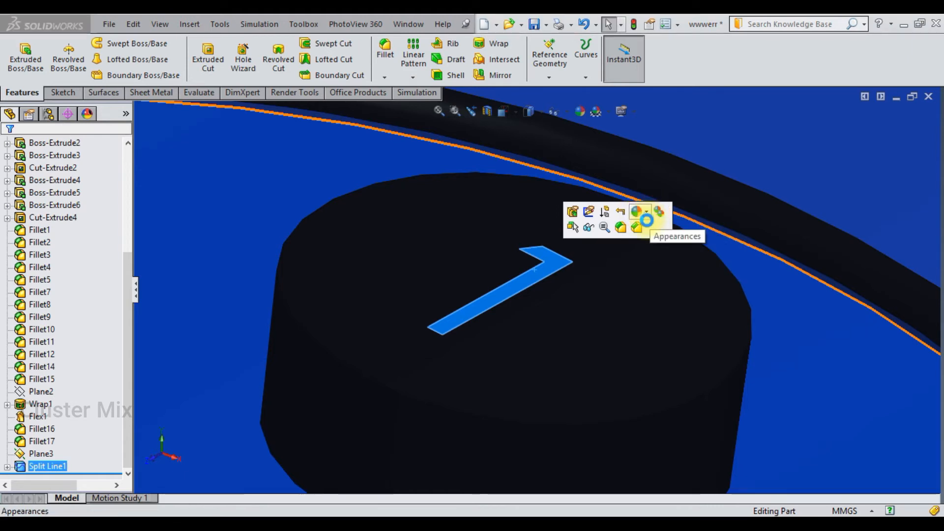
pyautogui.click(647, 220)
pyautogui.click(648, 245)
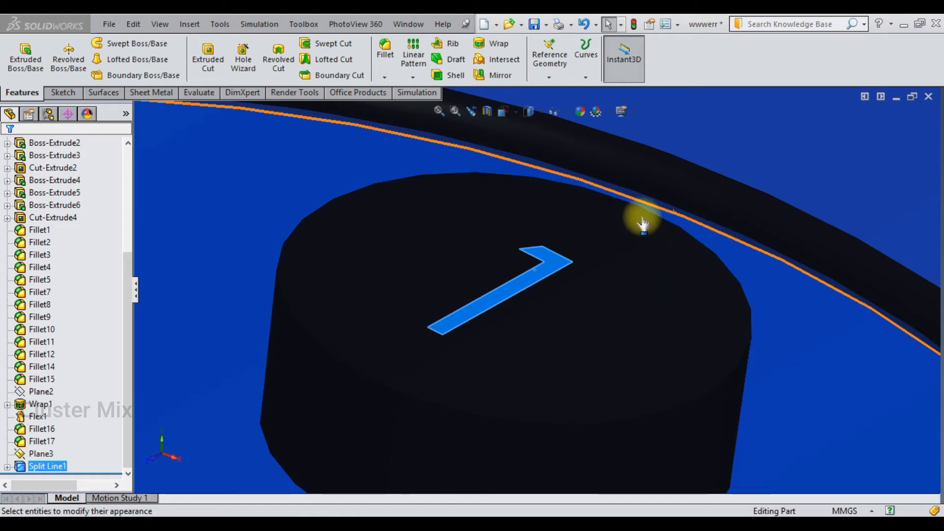
# Add the faces of the numbers 2, 3 and 4 to the appearance selection and apply the light colour to all four digits
pyautogui.scroll(9, 623, 217)
pyautogui.scroll(-1, 567, 374)
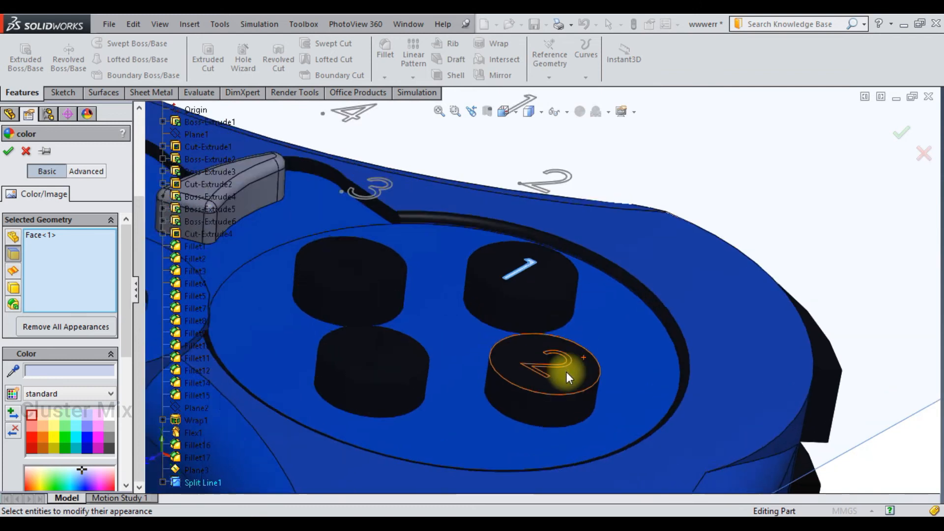
pyautogui.scroll(-4, 558, 346)
pyautogui.click(570, 336)
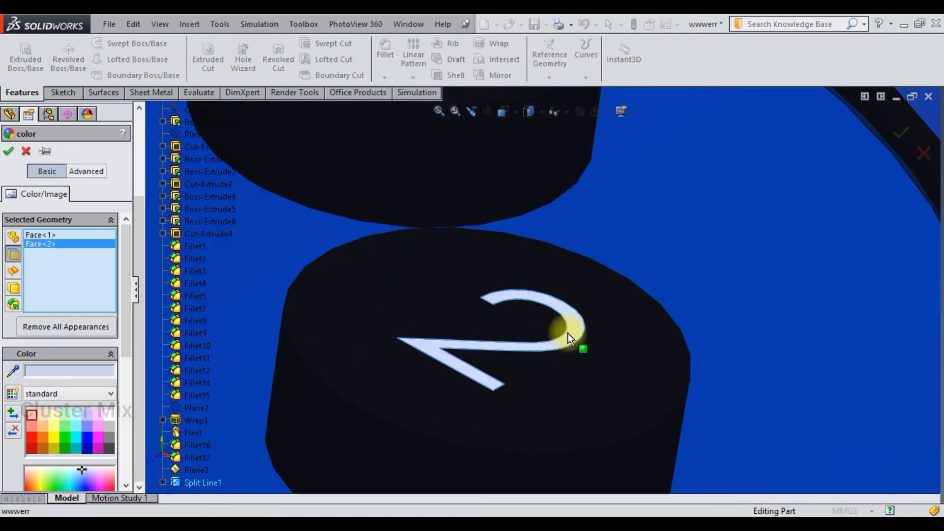
pyautogui.scroll(6, 570, 337)
pyautogui.scroll(-5, 278, 303)
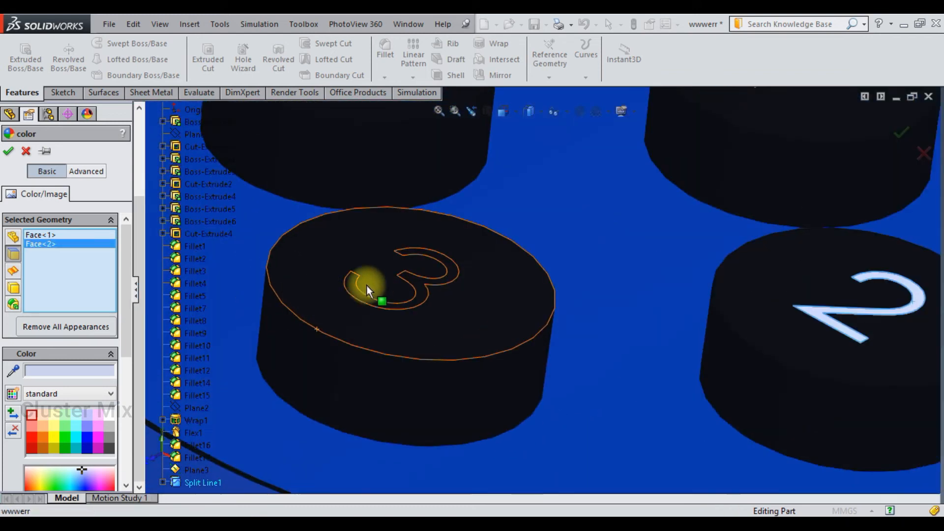
pyautogui.scroll(-2, 362, 302)
pyautogui.click(365, 296)
pyautogui.scroll(3, 453, 330)
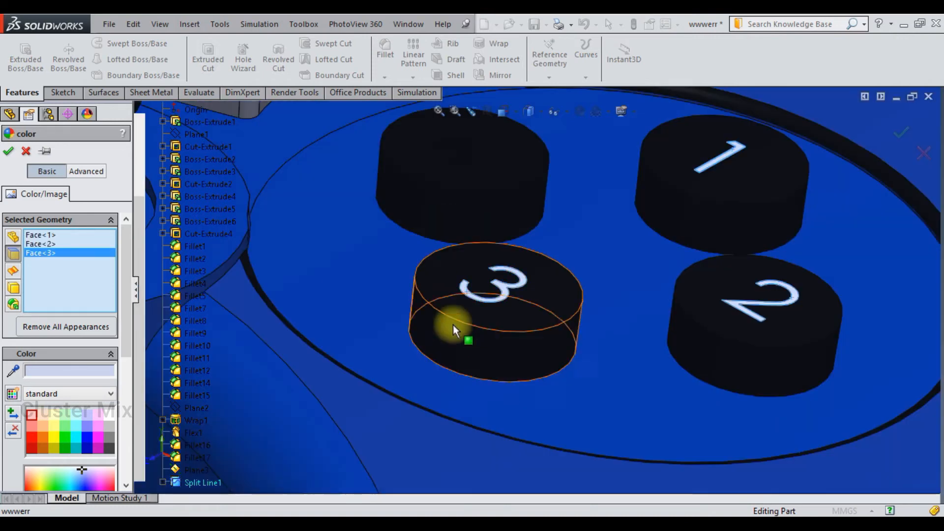
pyautogui.scroll(-5, 476, 159)
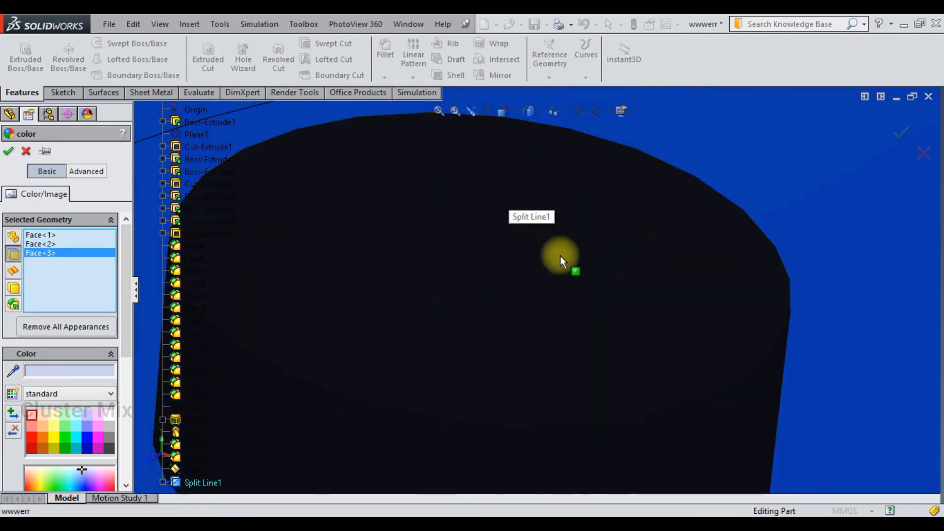
pyautogui.click(557, 253)
pyautogui.scroll(6, 591, 270)
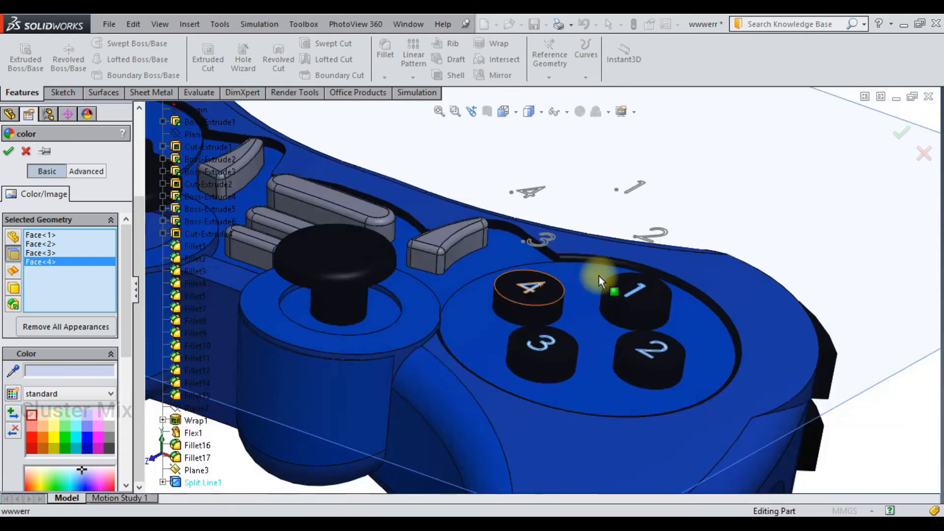
pyautogui.click(901, 131)
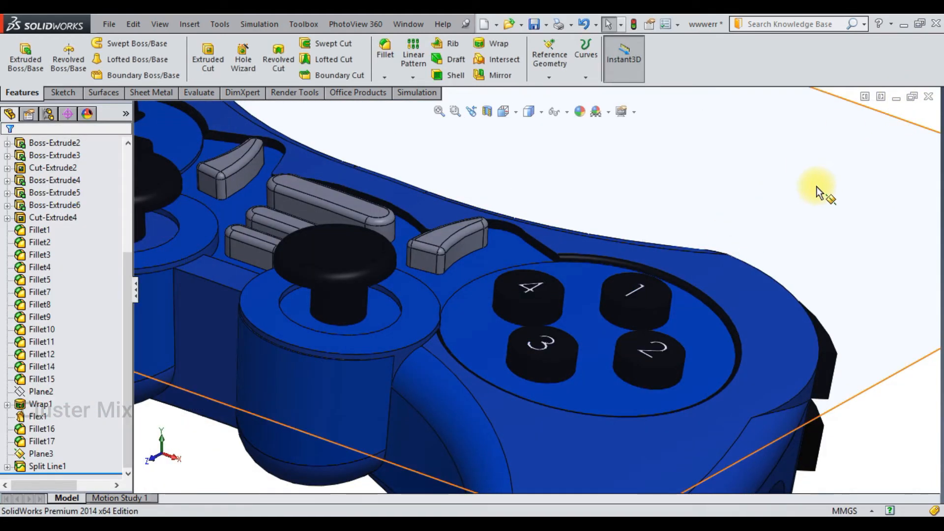
# Examine the coloured numbers 1 to 4 on the controller's round buttons from above and up close
pyautogui.click(765, 210)
pyautogui.scroll(5, 765, 210)
pyautogui.moveTo(655, 263); pyautogui.dragTo(637, 280, button='middle')
pyautogui.scroll(-5, 636, 281)
pyautogui.scroll(3, 732, 279)
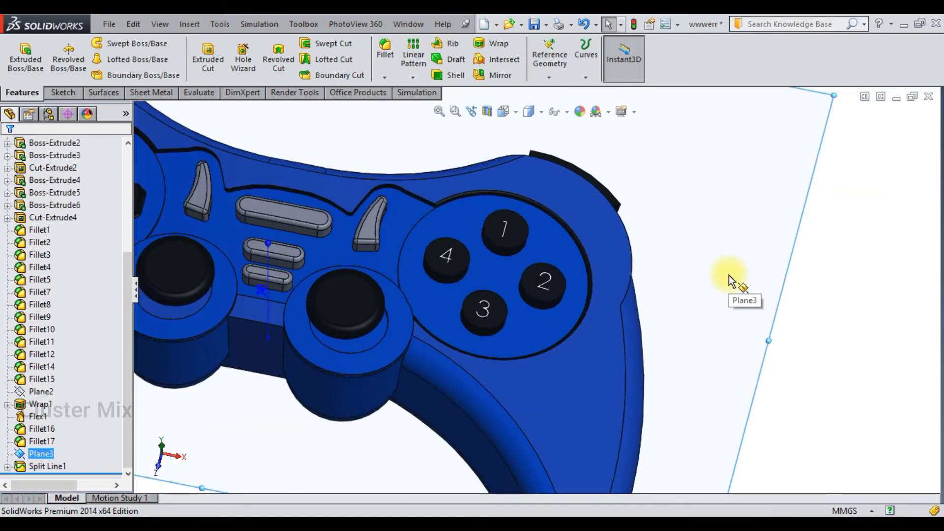
pyautogui.scroll(-4, 512, 277)
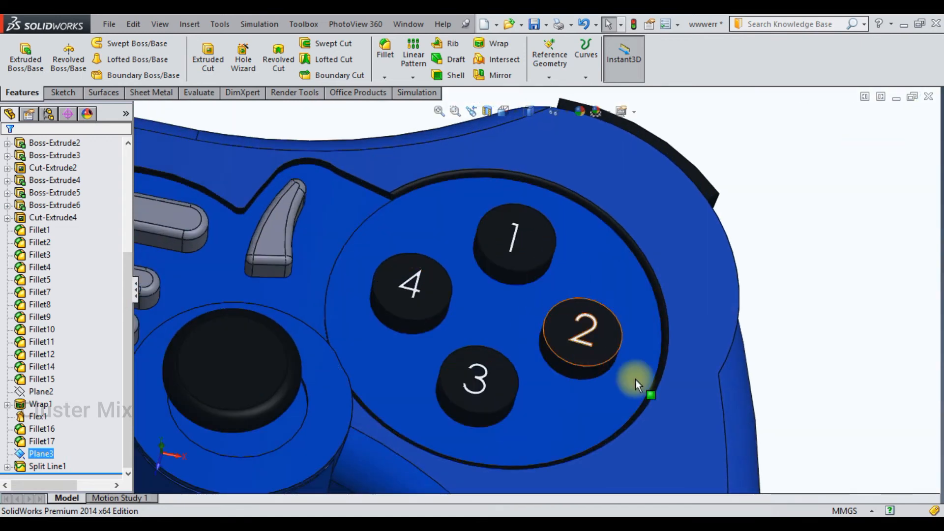
pyautogui.scroll(2, 592, 380)
pyautogui.scroll(3, 592, 380)
pyautogui.click(823, 276)
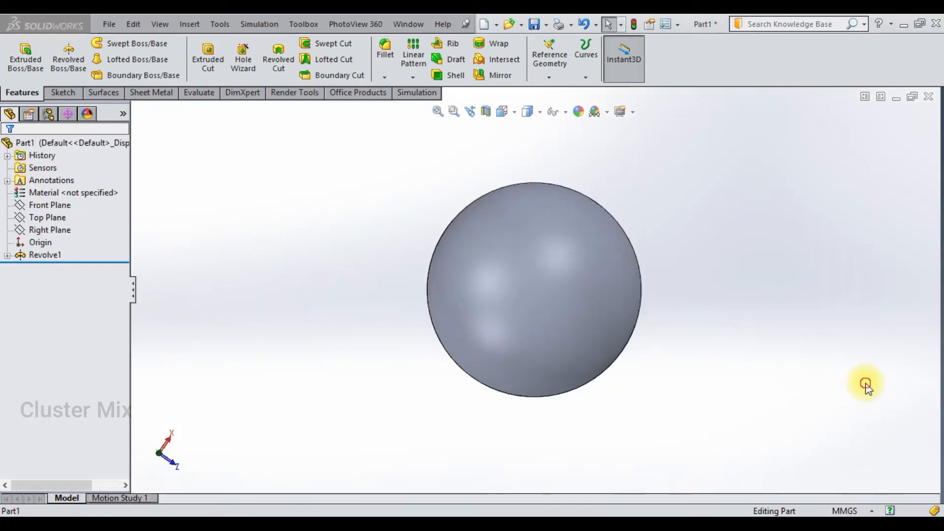
# Split the sphere's face in Part1 with a Silhouette split line, using the Front Plane as direction of pull and a 0° angle
pyautogui.click(866, 384)
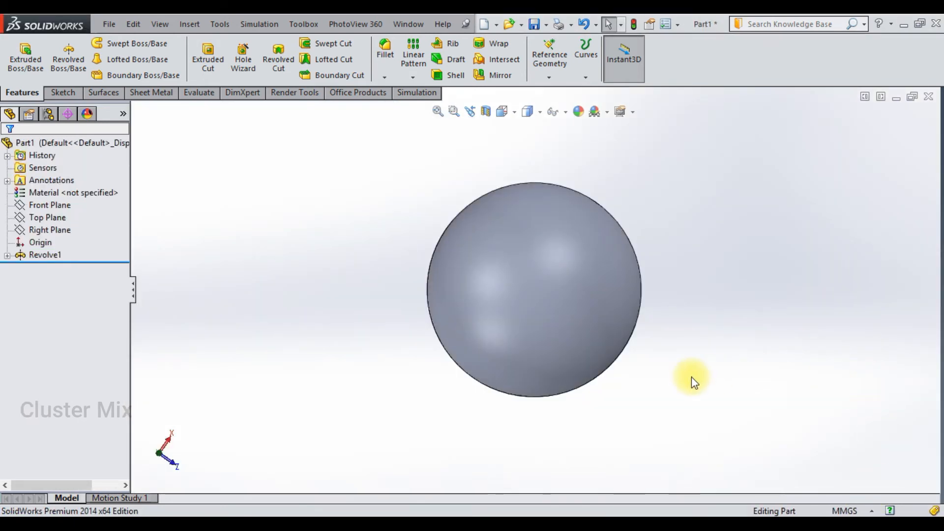
pyautogui.scroll(3, 782, 187)
pyautogui.scroll(-2, 681, 230)
pyautogui.moveTo(596, 242); pyautogui.dragTo(542, 109, button='middle')
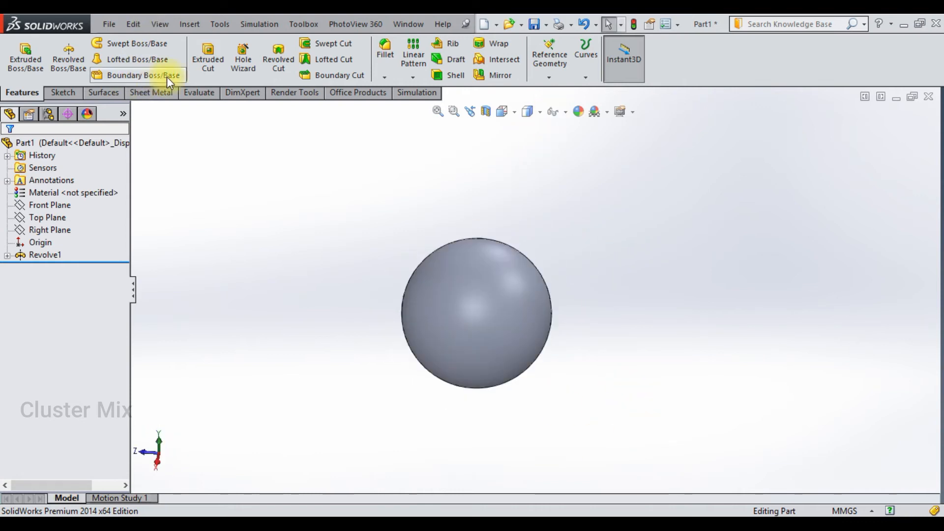
pyautogui.click(585, 77)
pyautogui.click(589, 92)
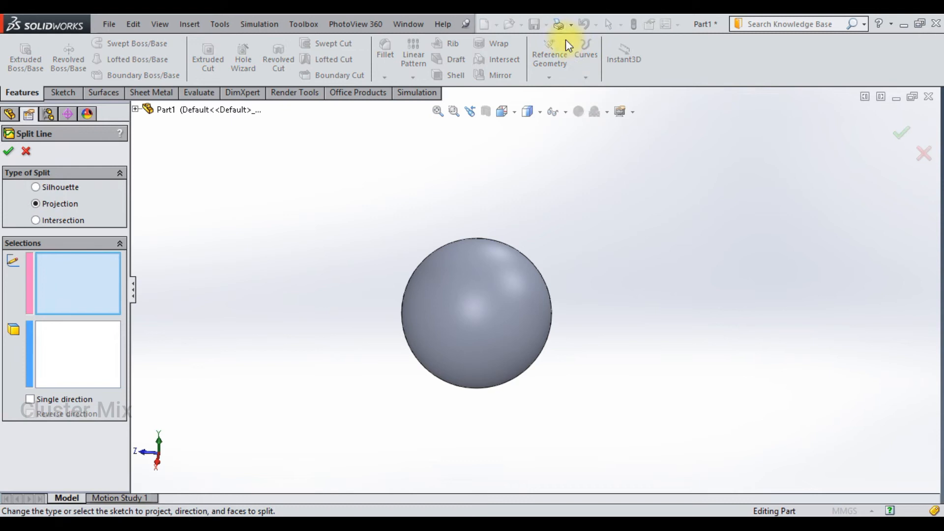
pyautogui.click(46, 186)
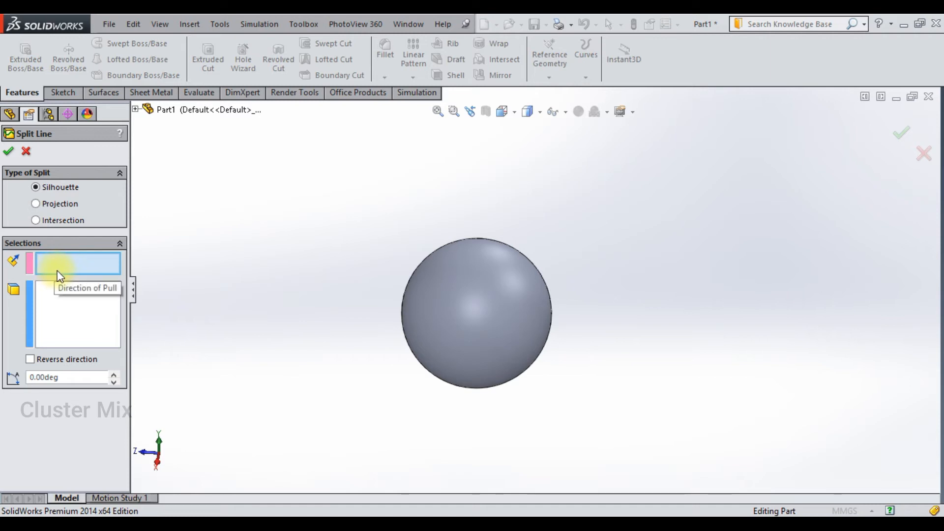
pyautogui.click(136, 110)
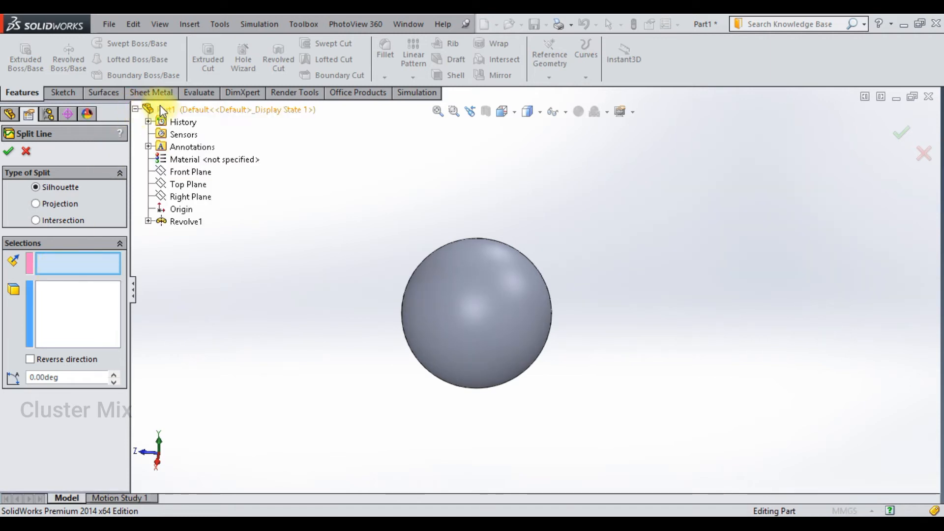
pyautogui.click(186, 173)
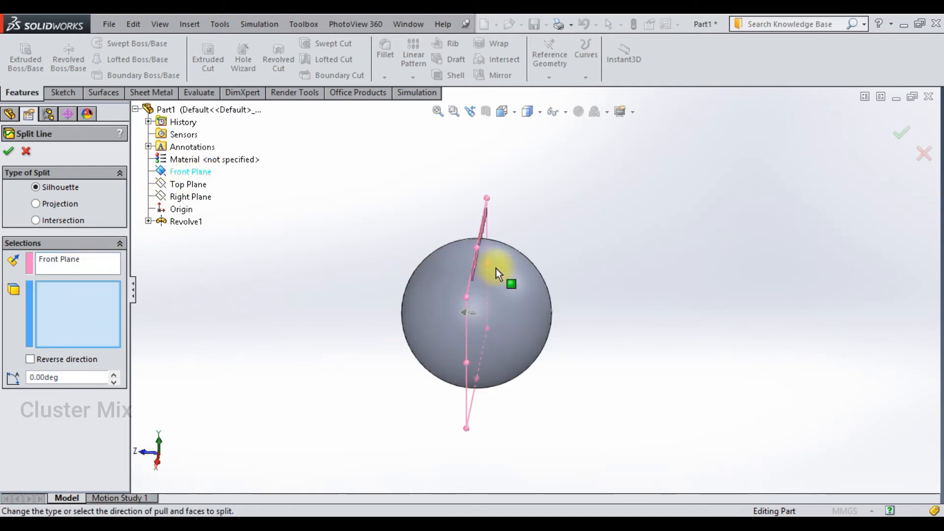
pyautogui.click(515, 289)
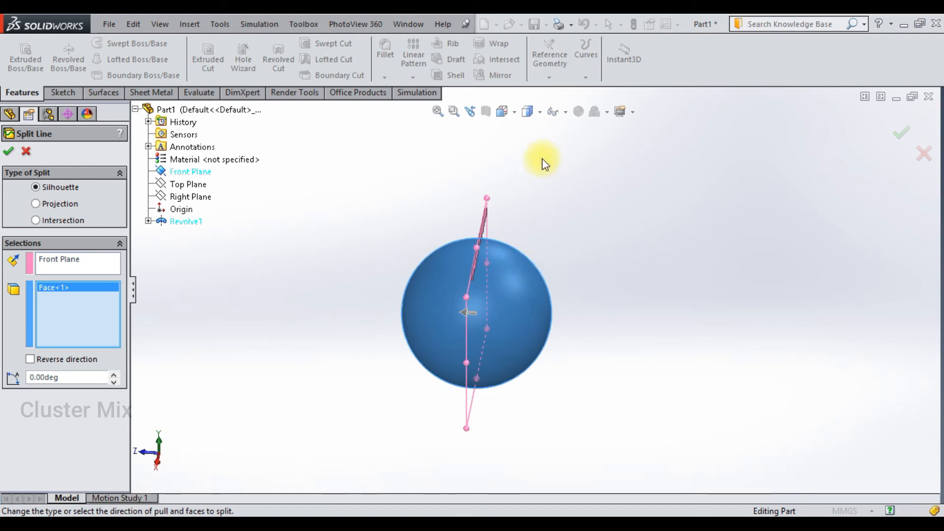
pyautogui.click(8, 152)
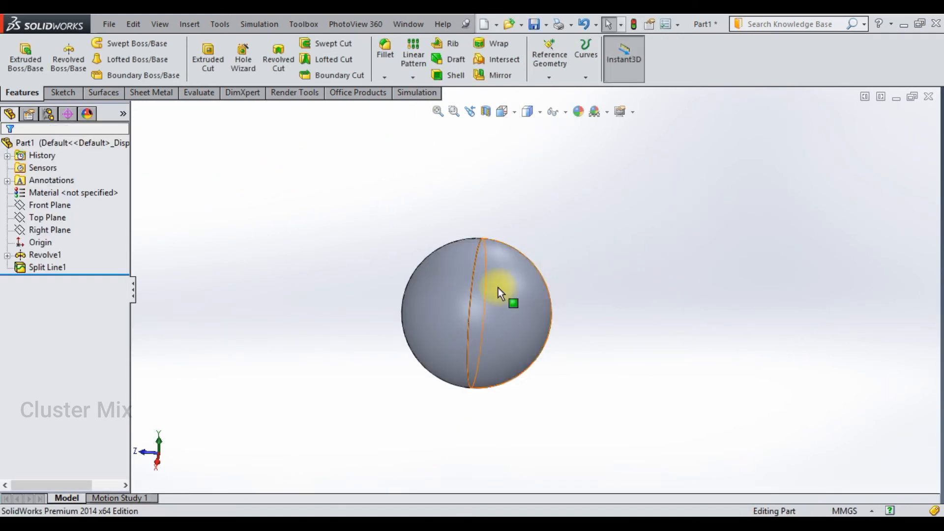
# Inspect the split on the sphere by selecting each half's face in turn, and clear the selection
pyautogui.scroll(-3, 480, 273)
pyautogui.click(441, 307)
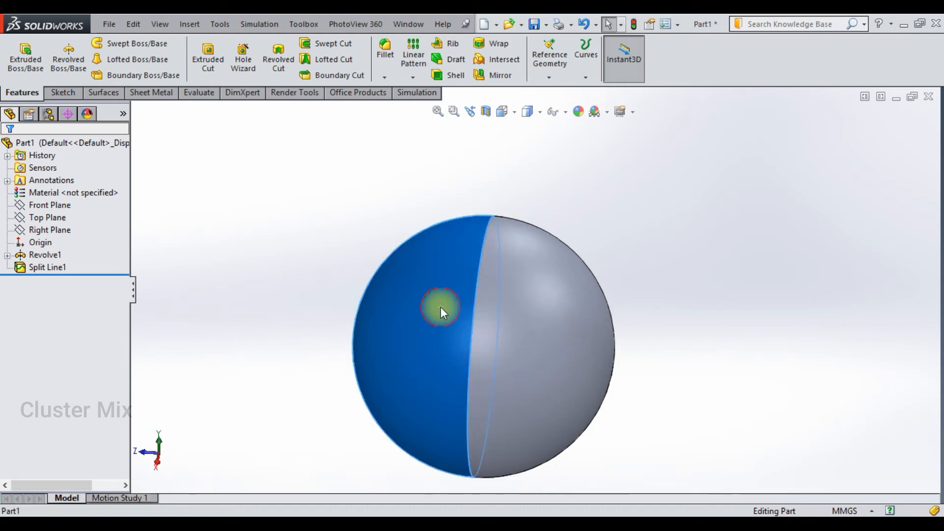
pyautogui.click(566, 295)
pyautogui.click(697, 167)
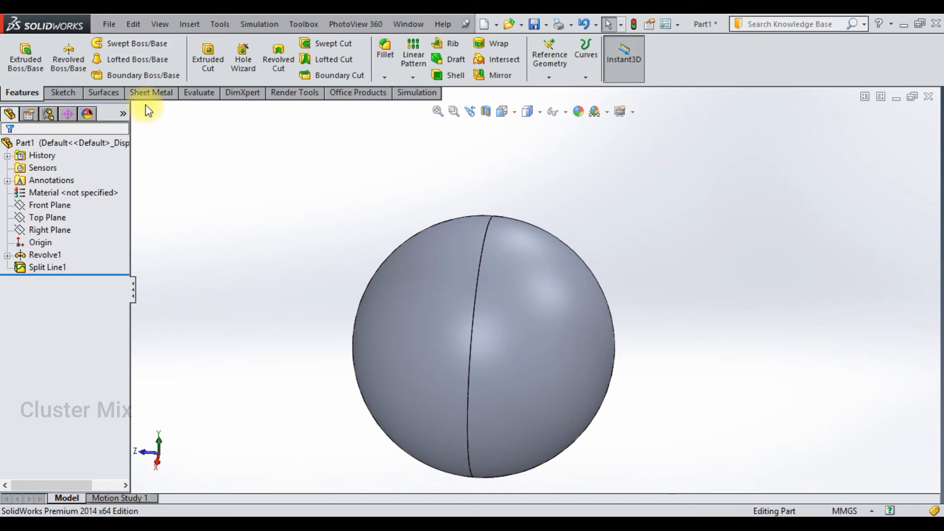
# Edit the sphere's silhouette split line and set its angle to 45°
pyautogui.click(54, 268)
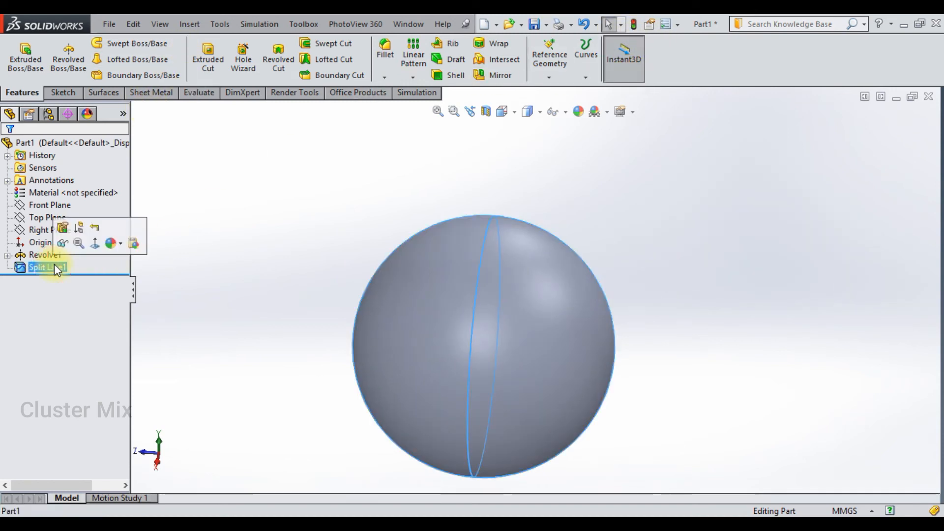
pyautogui.click(60, 230)
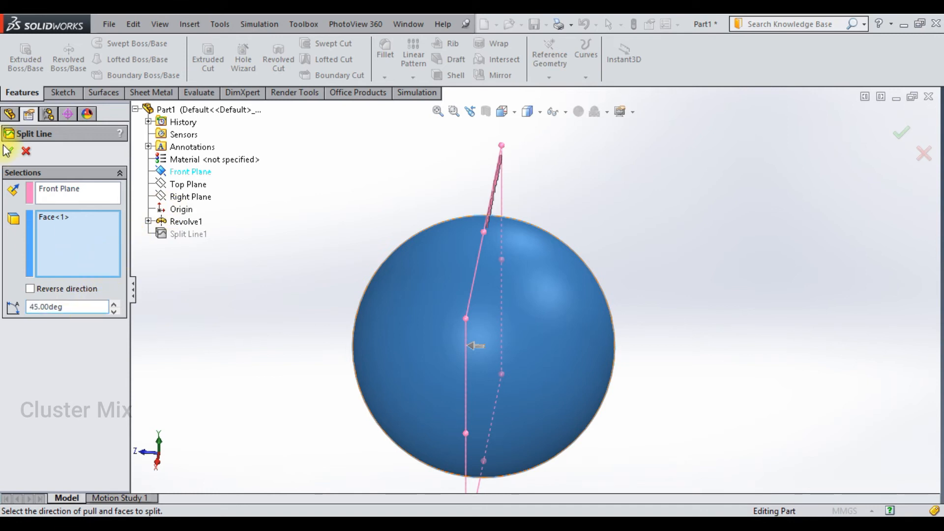
pyautogui.click(7, 151)
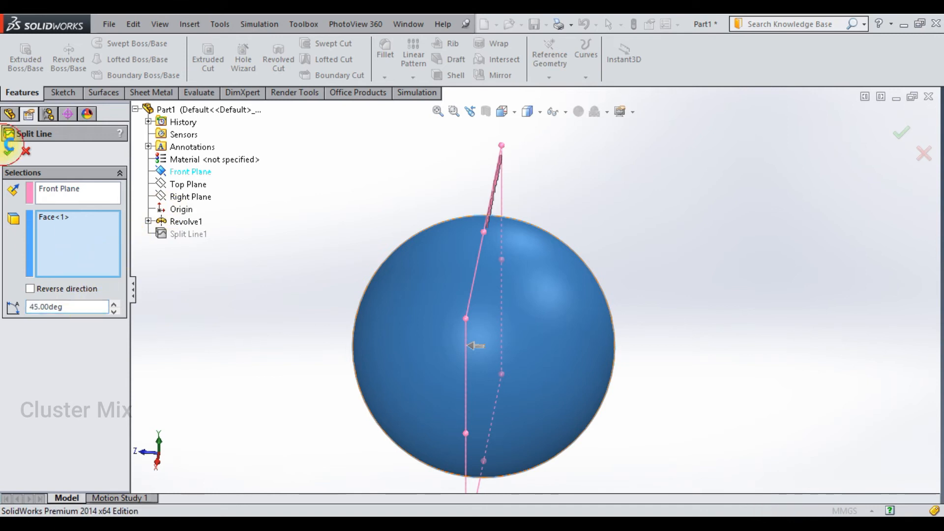
pyautogui.scroll(4, 537, 215)
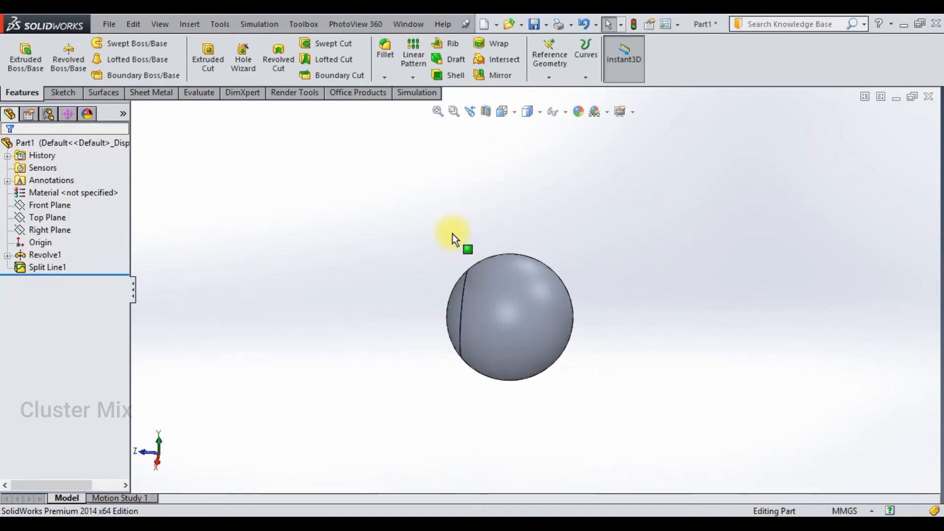
pyautogui.scroll(-5, 450, 235)
pyautogui.scroll(3, 712, 299)
pyautogui.moveTo(669, 259); pyautogui.dragTo(686, 290, button='middle')
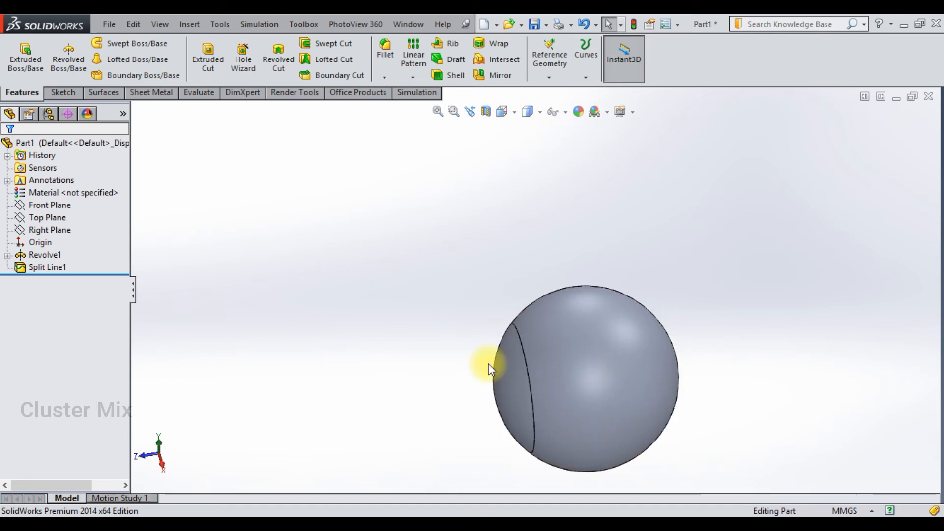
pyautogui.click(550, 195)
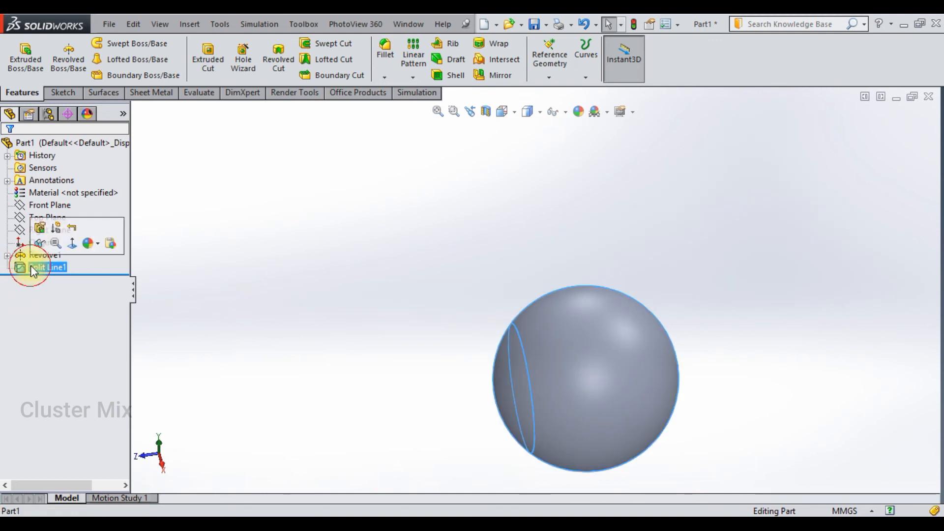
# Edit the sphere's silhouette split line and reverse its direction of pull
pyautogui.click(36, 225)
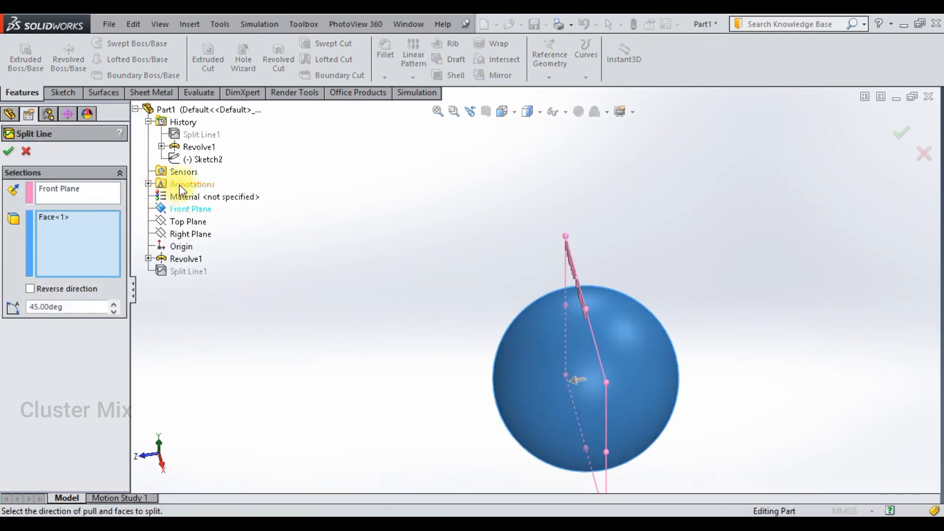
pyautogui.click(30, 289)
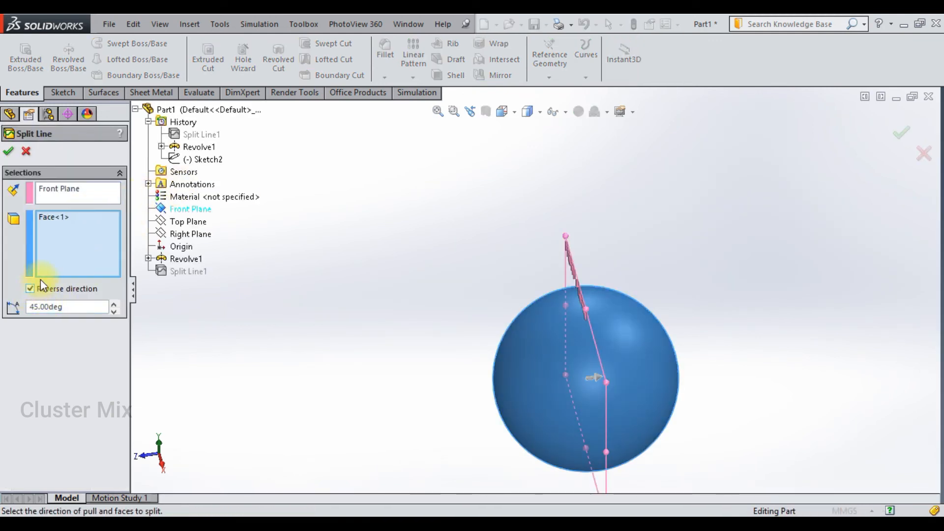
pyautogui.click(8, 151)
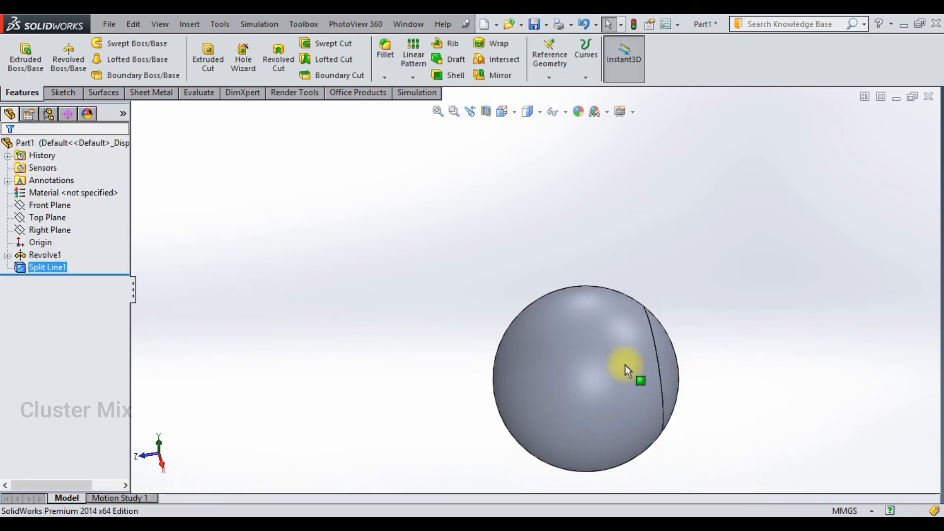
pyautogui.moveTo(696, 348); pyautogui.dragTo(670, 330, button='middle')
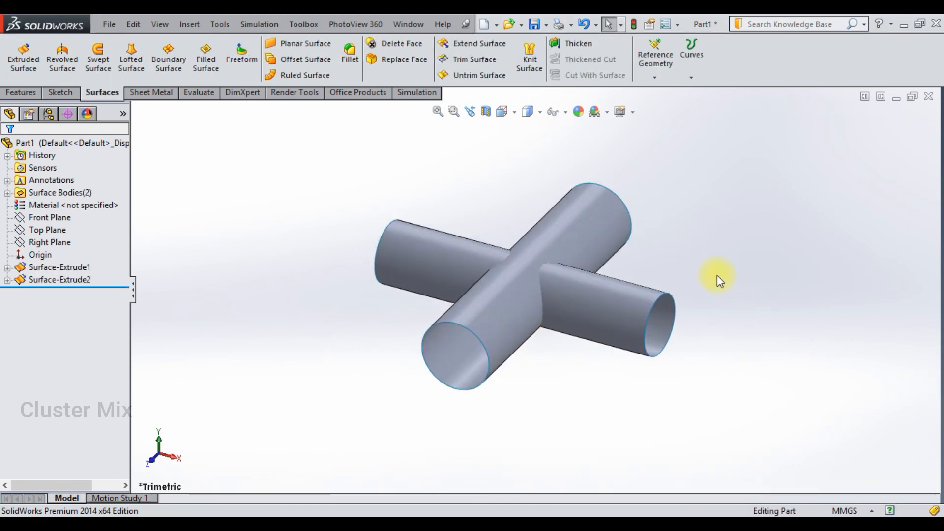
# Set up an Intersection split line using the pipe along Z as the splitting face and the crossing pipe as the face to split
pyautogui.moveTo(717, 277); pyautogui.dragTo(673, 493, button='middle')
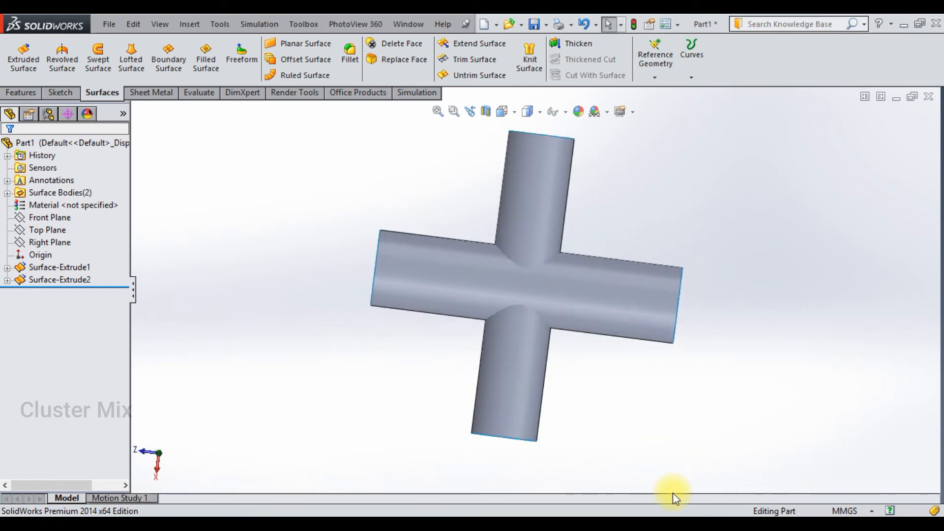
pyautogui.moveTo(569, 200); pyautogui.dragTo(519, 257, button='middle')
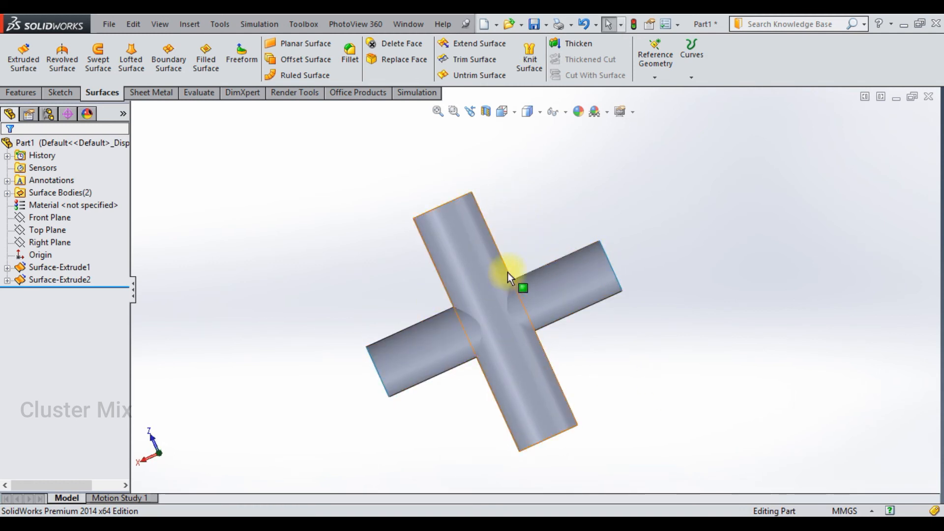
pyautogui.moveTo(517, 274); pyautogui.dragTo(615, 172, button='middle')
pyautogui.click(691, 54)
pyautogui.click(686, 90)
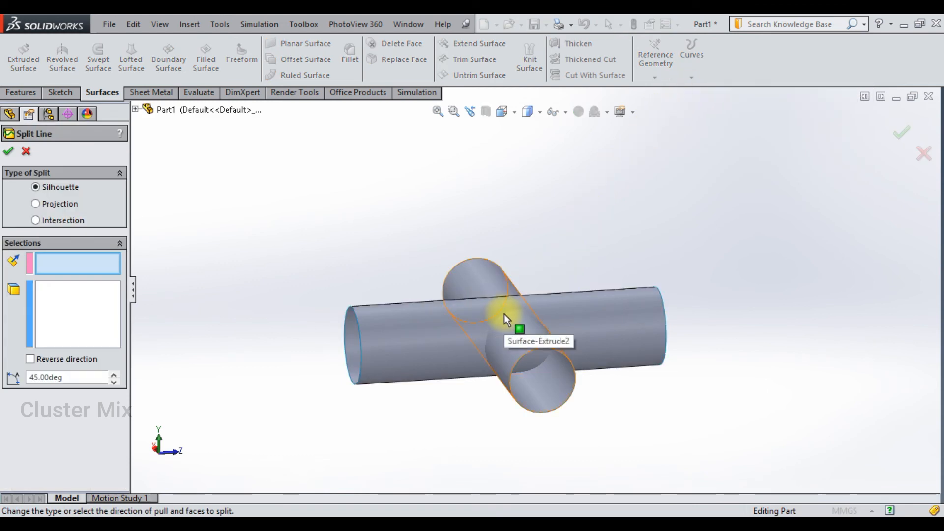
pyautogui.click(35, 221)
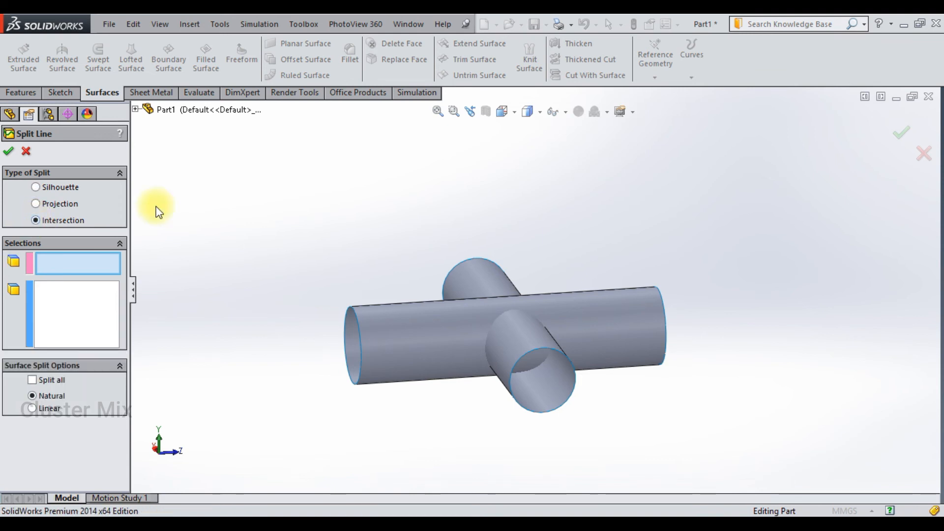
pyautogui.click(432, 319)
pyautogui.click(551, 348)
pyautogui.scroll(-5, 519, 301)
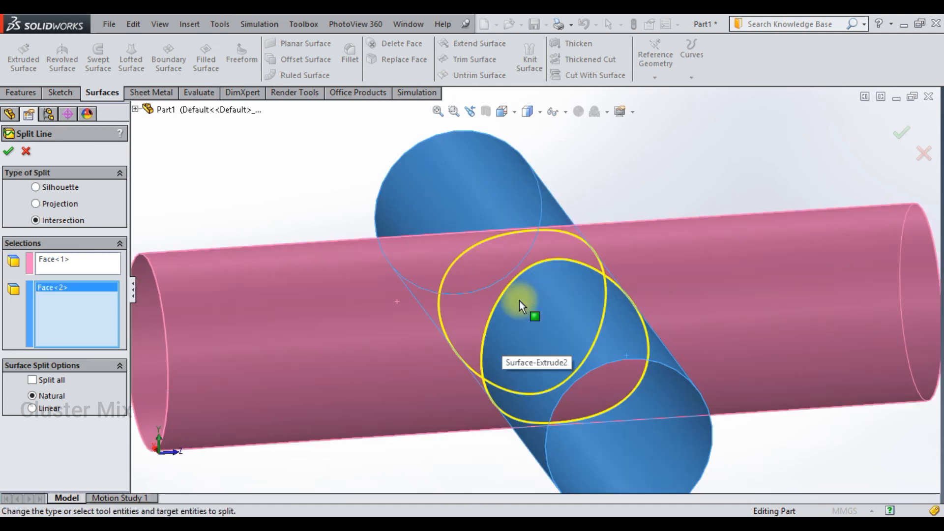
# Try the Linear surface split option, return to Natural, and create the intersection split line on the crossing pipe
pyautogui.click(32, 408)
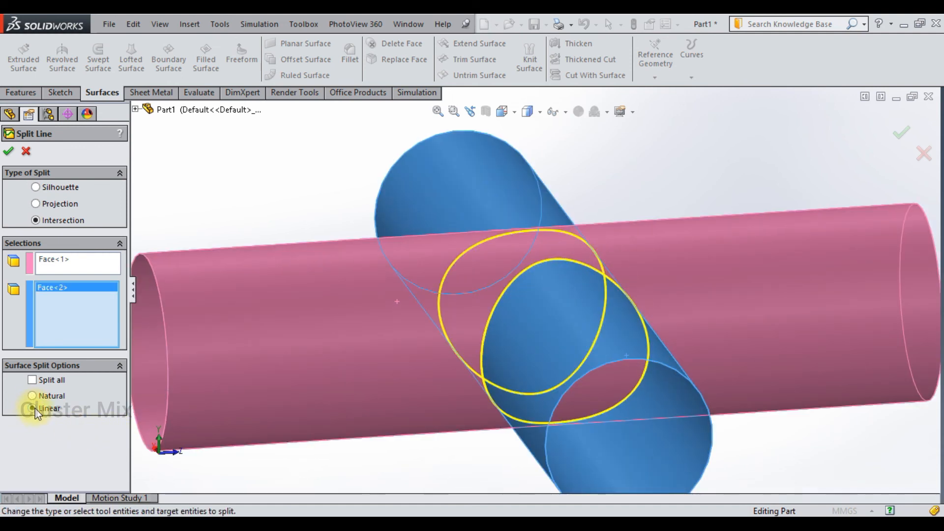
pyautogui.click(33, 381)
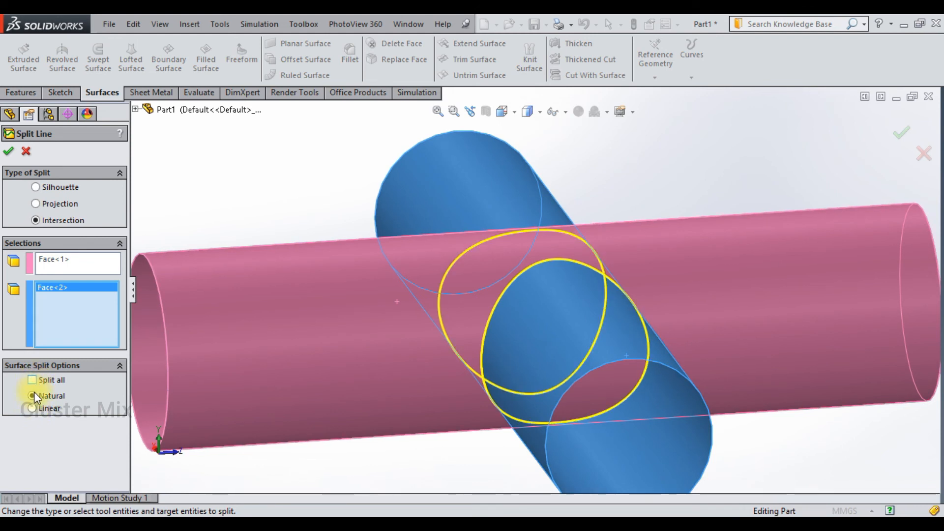
pyautogui.scroll(3, 669, 182)
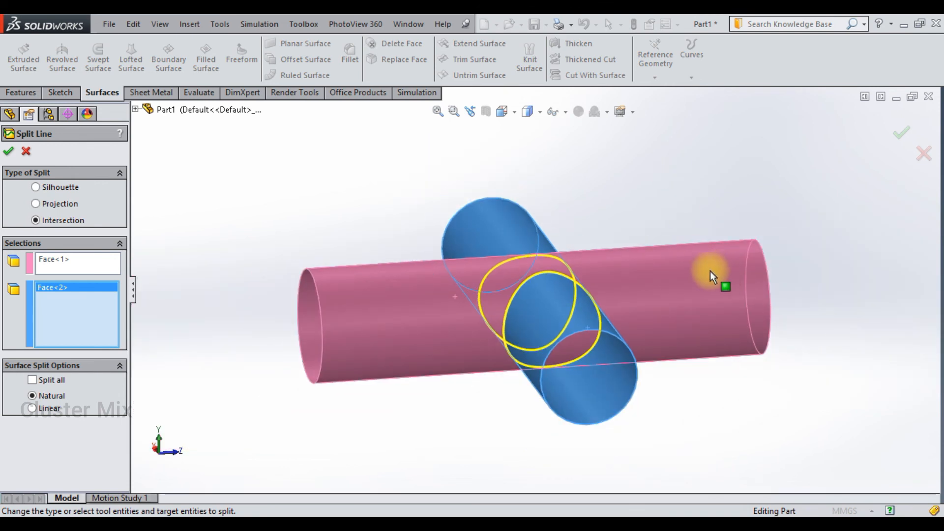
pyautogui.moveTo(678, 197); pyautogui.dragTo(683, 169, button='middle')
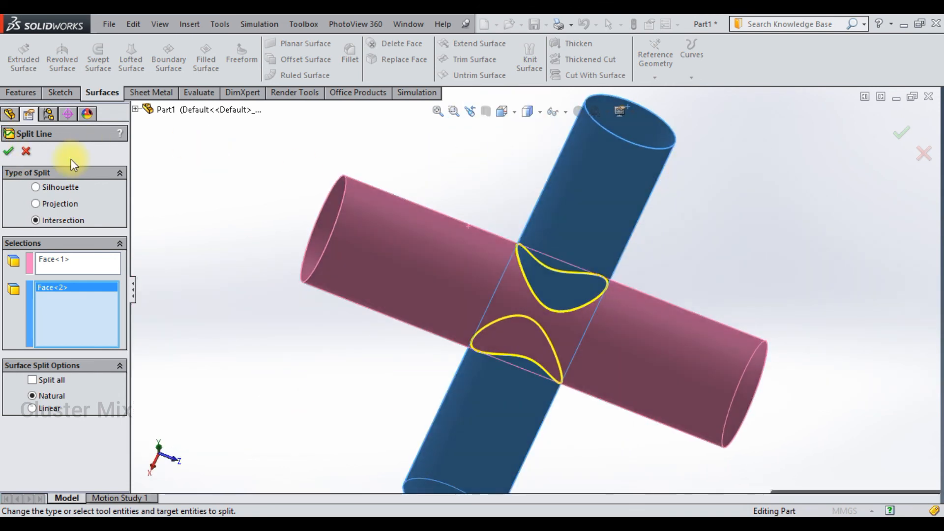
pyautogui.click(9, 153)
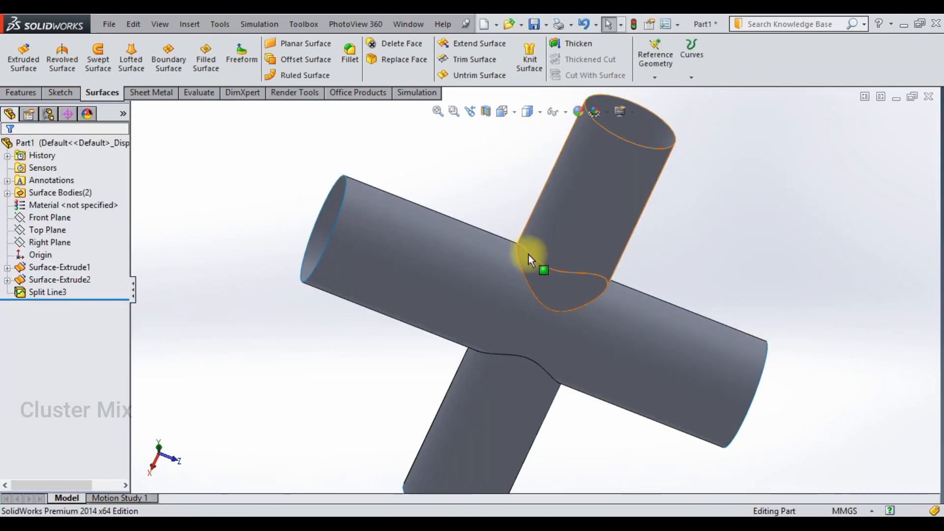
# Inspect the split edge where the two pipes meet by selecting it, and clear the selection
pyautogui.click(528, 284)
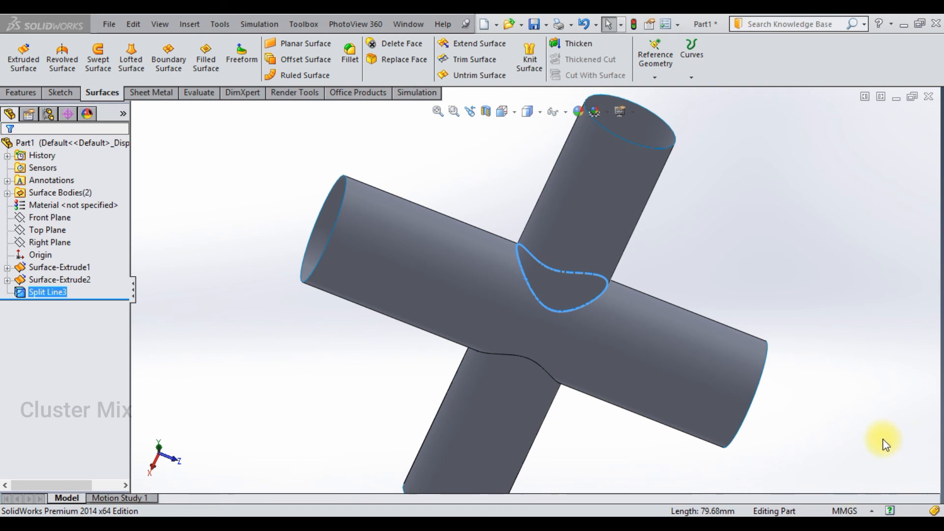
pyautogui.click(774, 294)
pyautogui.scroll(4, 774, 295)
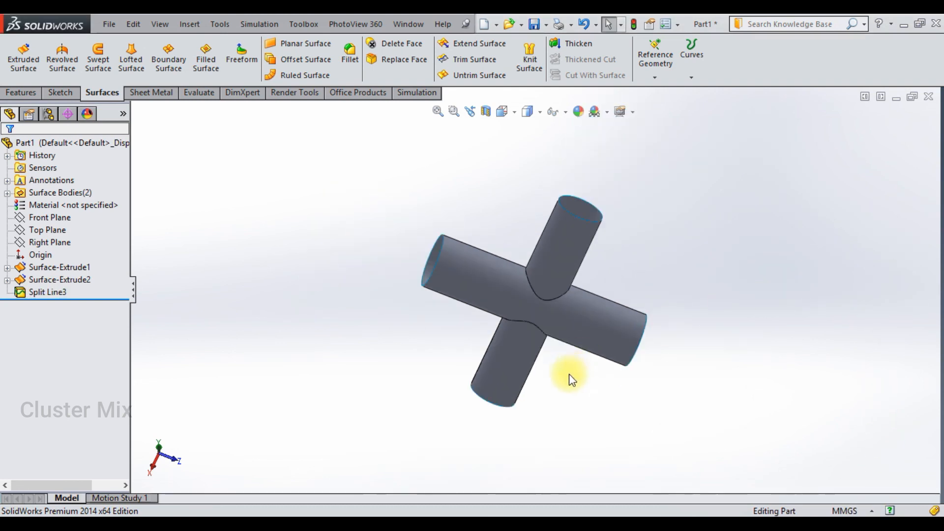
pyautogui.scroll(-3, 568, 377)
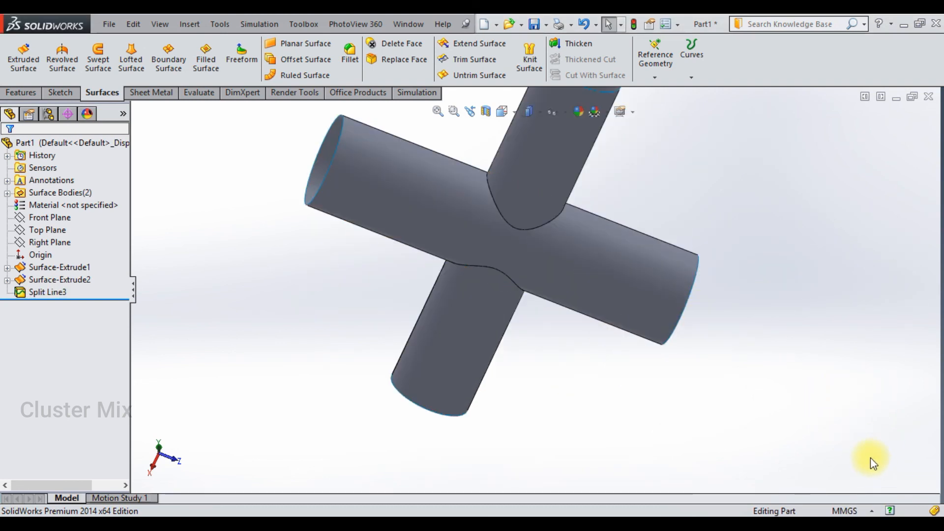